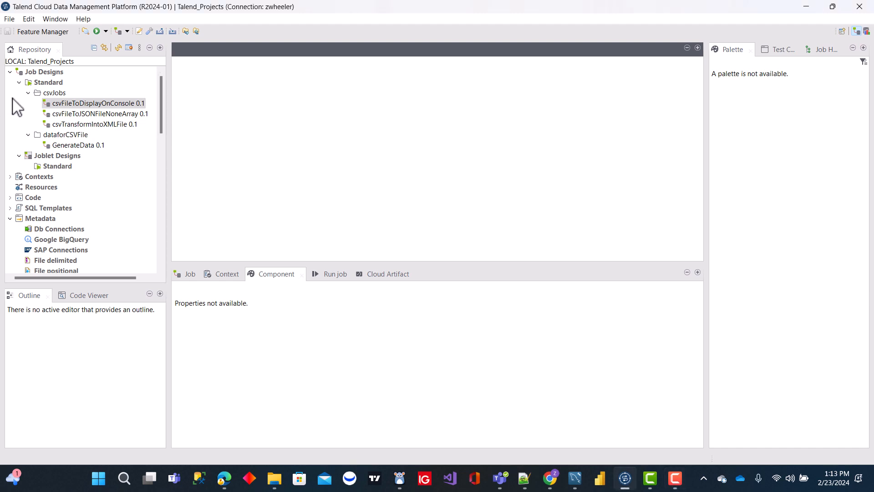
Create a new standard job named csvFileToDatabaseData in the csvJobs folder.
click(54, 93)
right_click(54, 94)
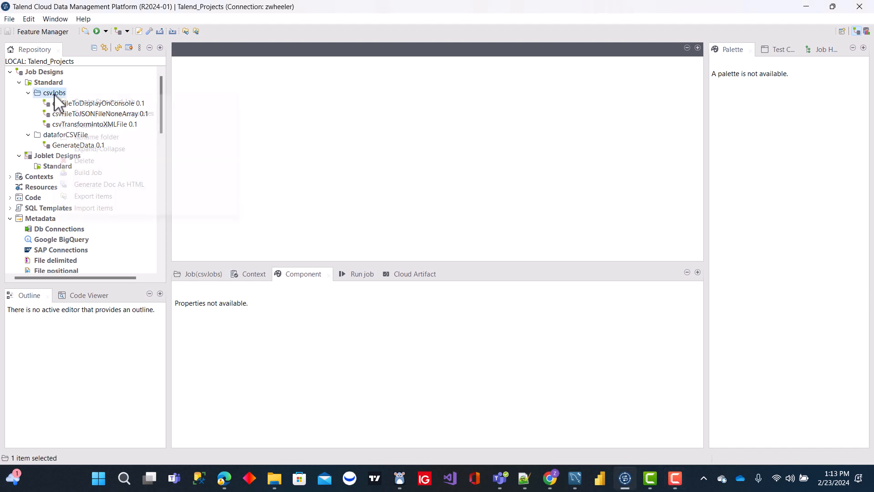
click(129, 102)
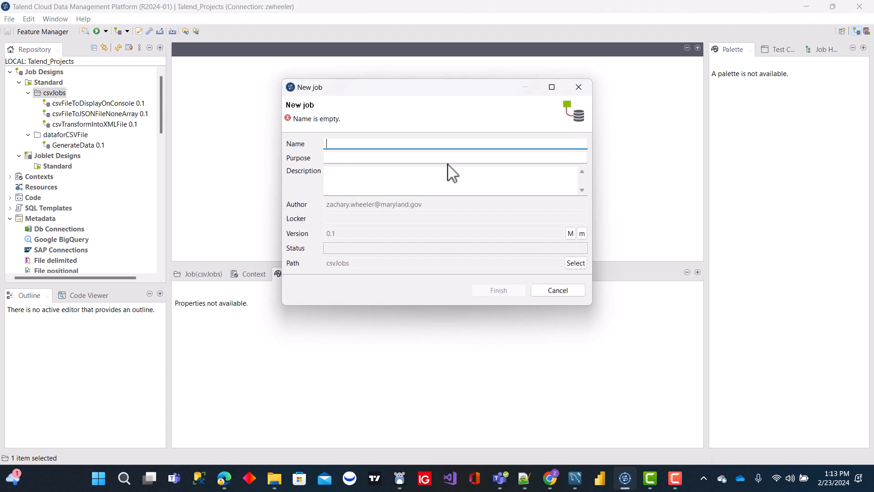
text(csvFileToDatabaseData)
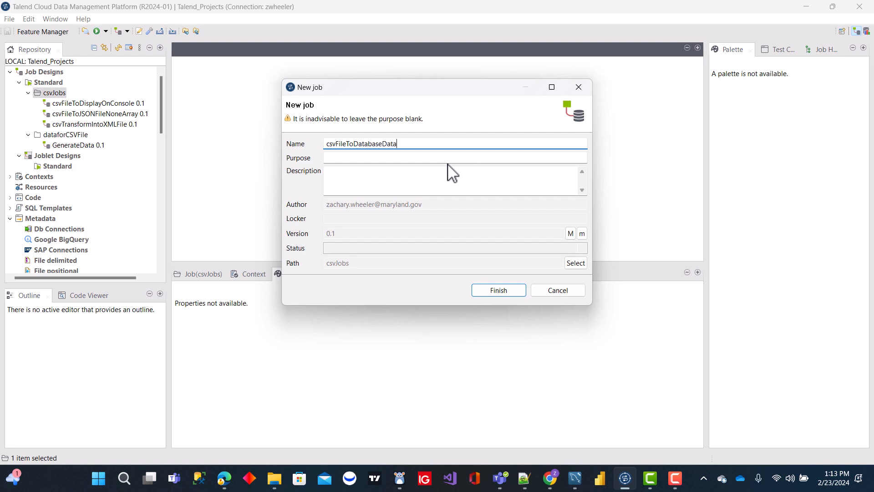
key(Return)
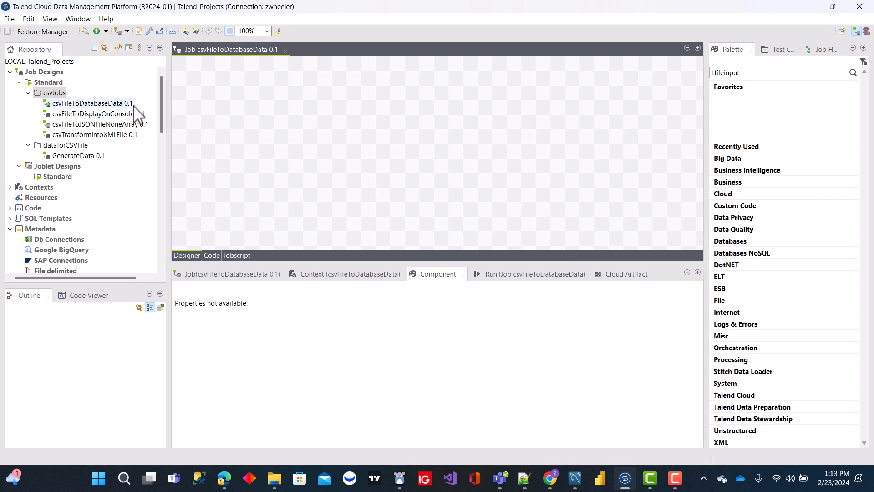
right_click(118, 104)
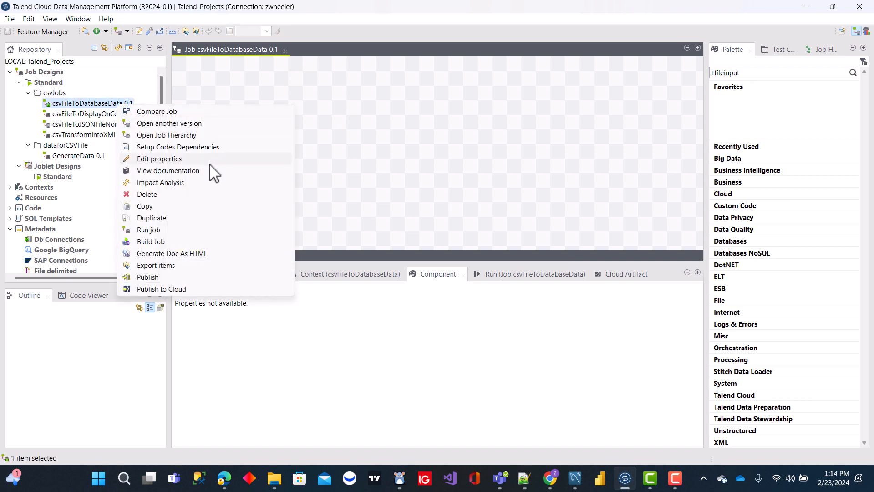
click(158, 159)
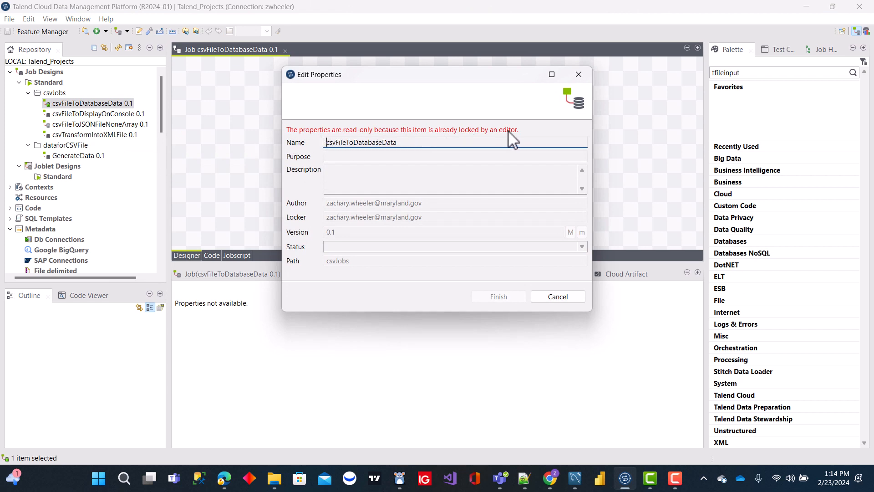
click(565, 297)
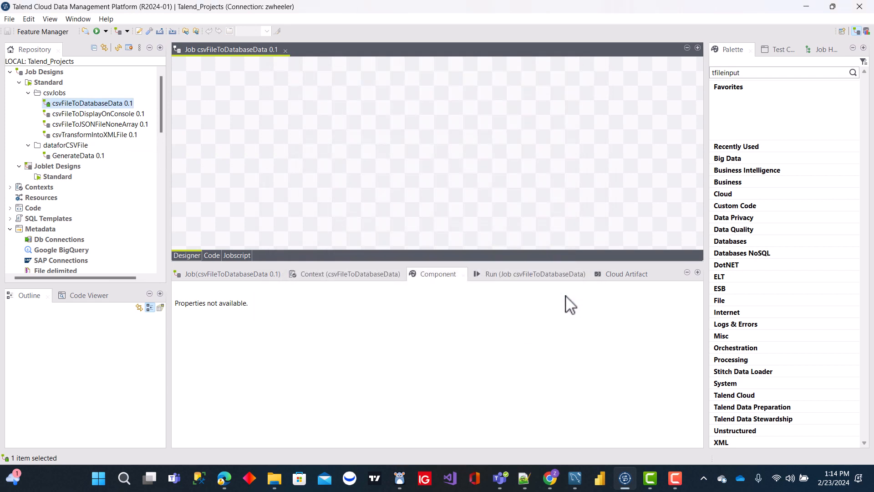
Close the csvFileToDatabaseData job and set its purpose to "load data from csv file" and its description to "utilize tmap and mysql components".
click(285, 51)
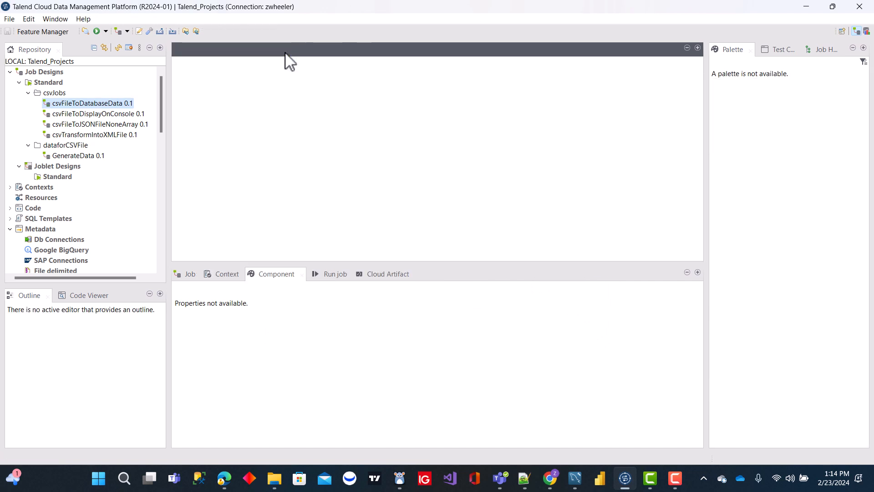
right_click(81, 103)
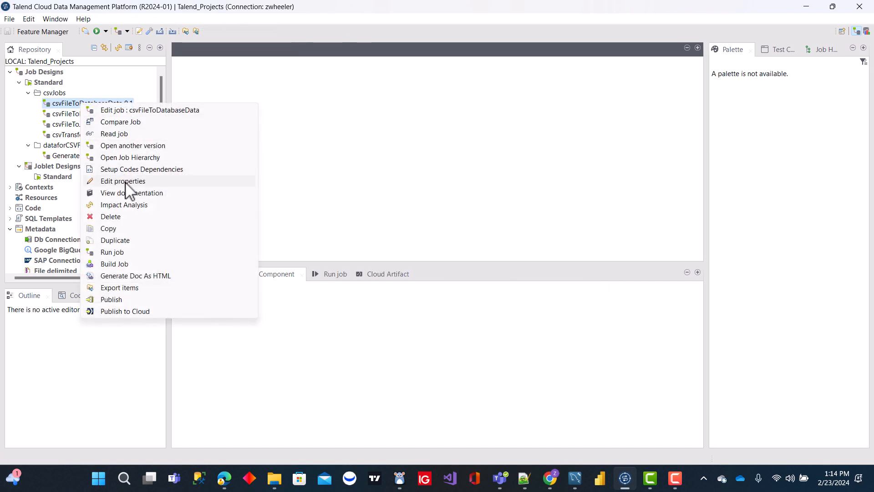
click(123, 181)
click(418, 153)
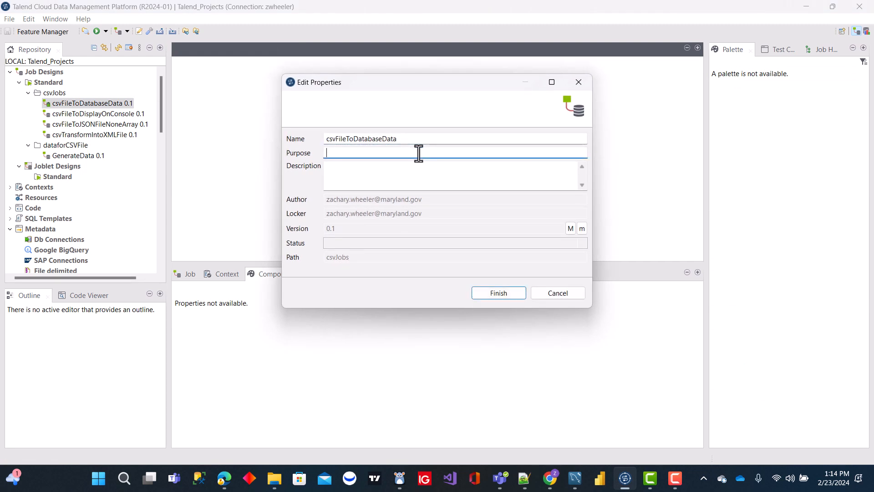
text(load data from csv file)
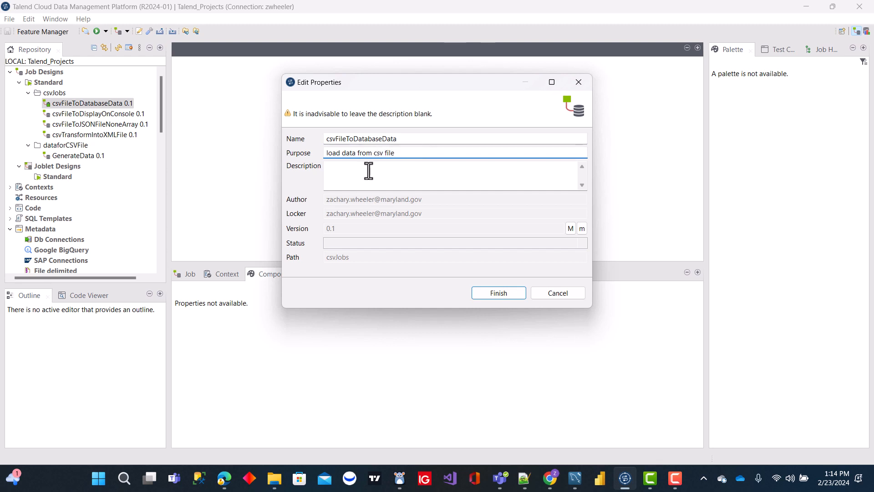
click(369, 171)
text(utilize tmap and mysql compone)
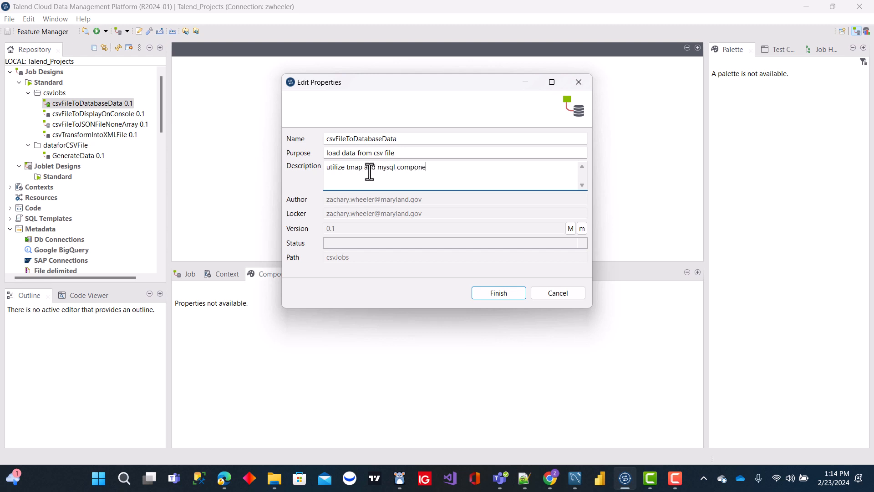
click(504, 294)
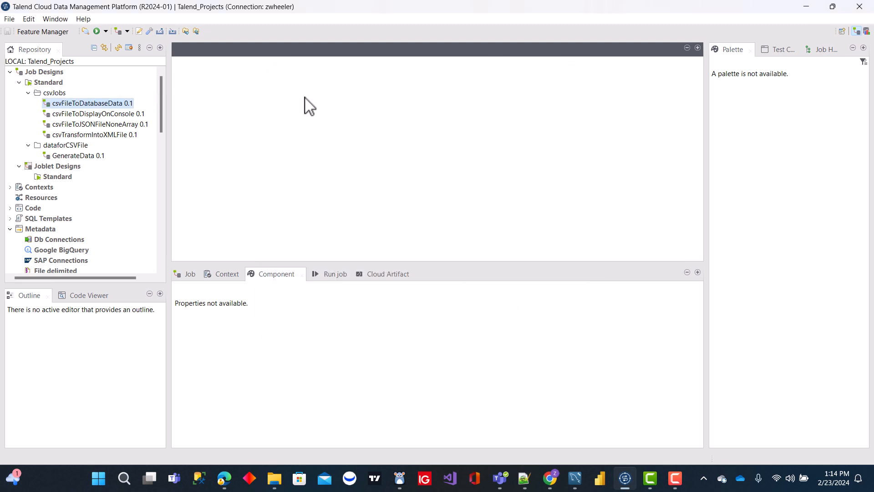
Review the saved purpose and description in the csvFileToDatabaseData job's properties.
right_click(101, 102)
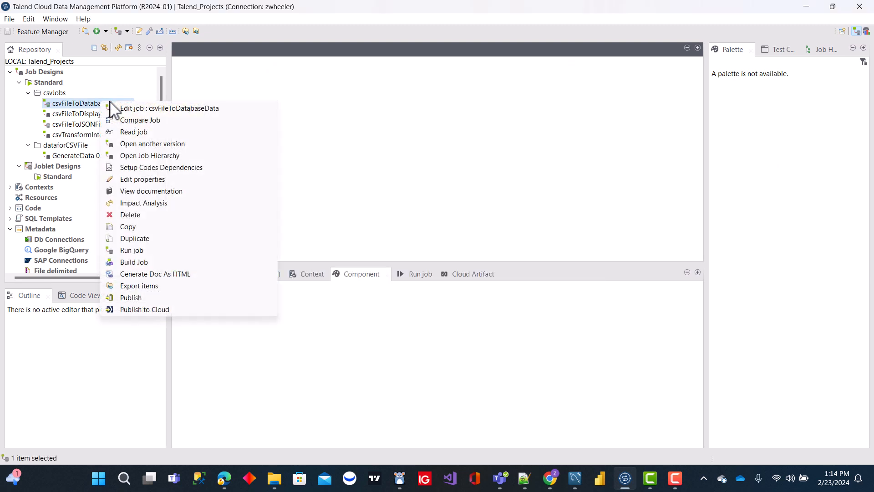
click(156, 180)
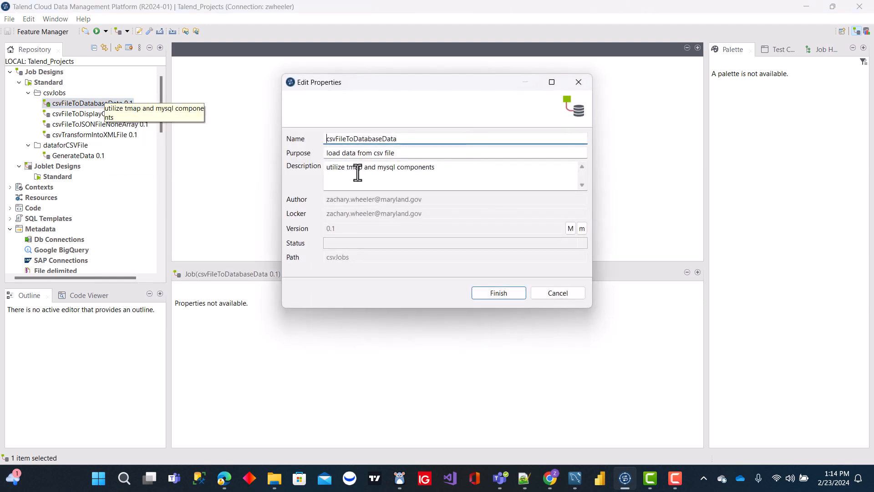
click(499, 292)
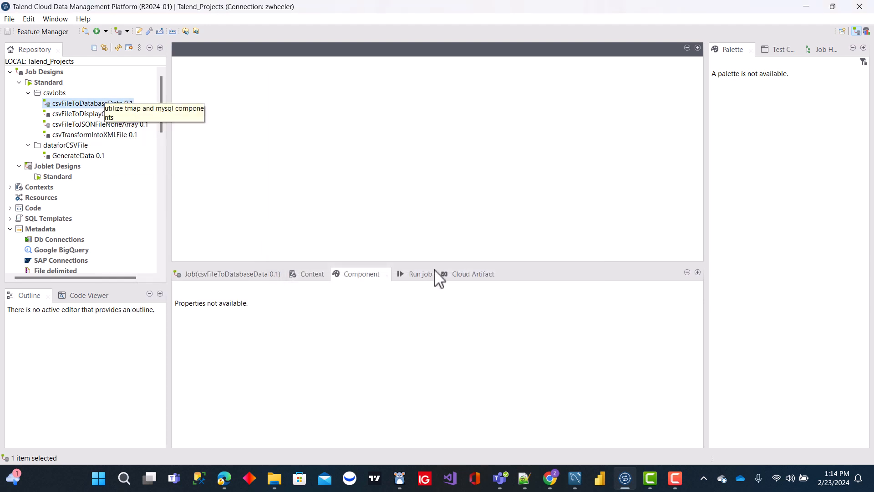
Reopen the csvFileToDatabaseData job and add a tFileInputDelimited component to its design canvas.
double_click(108, 104)
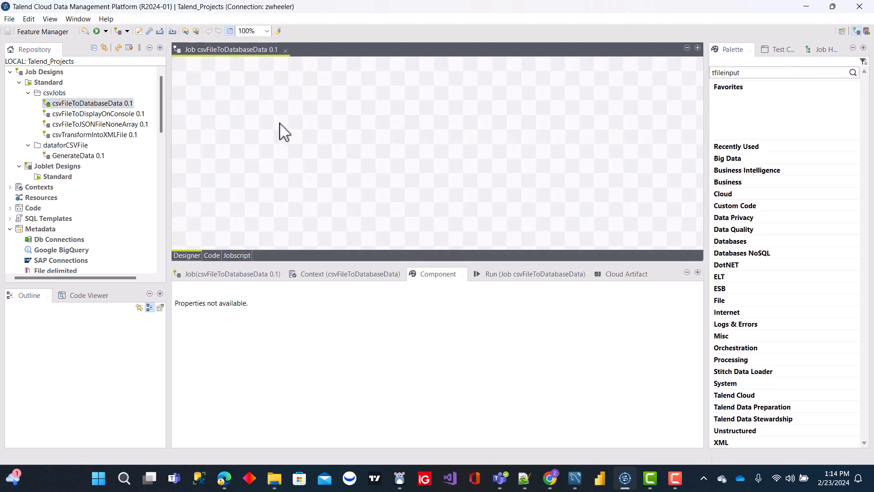
text(file)
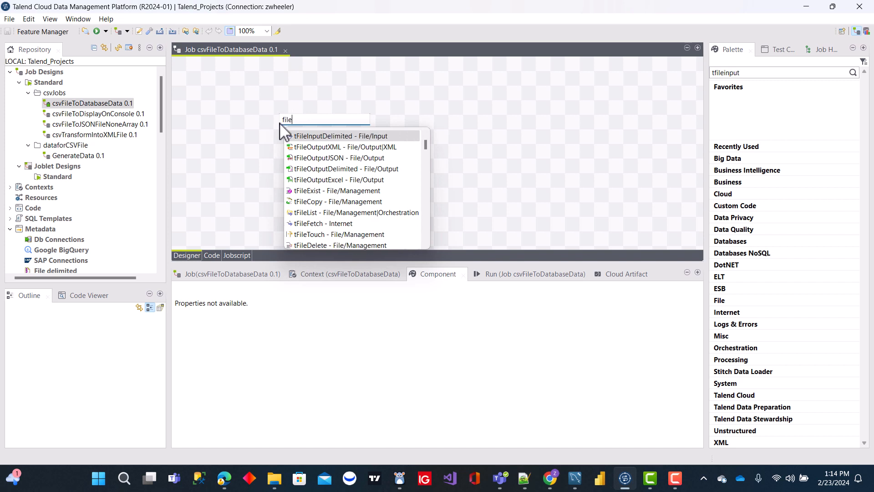
double_click(342, 137)
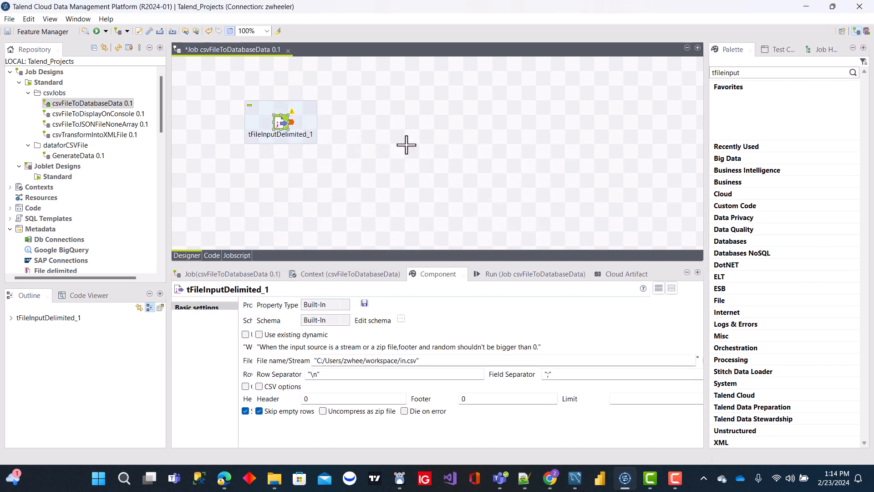
Set the tFileInputDelimited component's source file to C:/Talend/devData/personsCSVDataFile.csv and its header to 1.
click(289, 137)
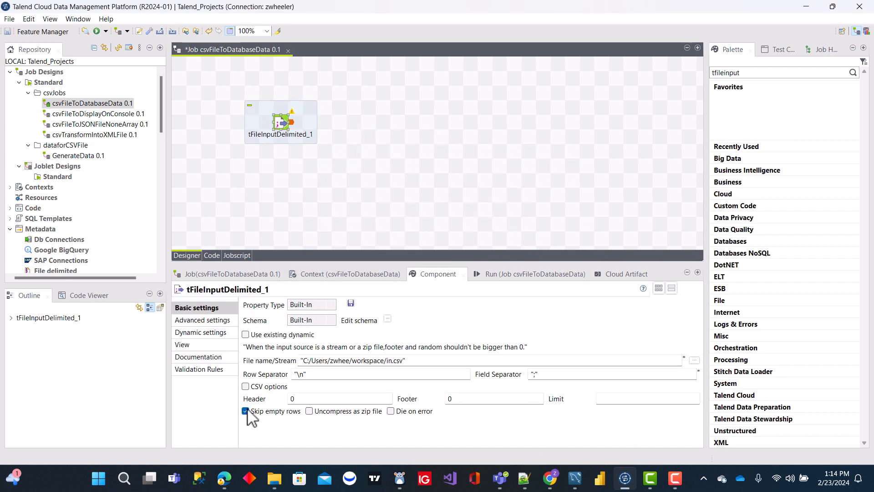
click(692, 360)
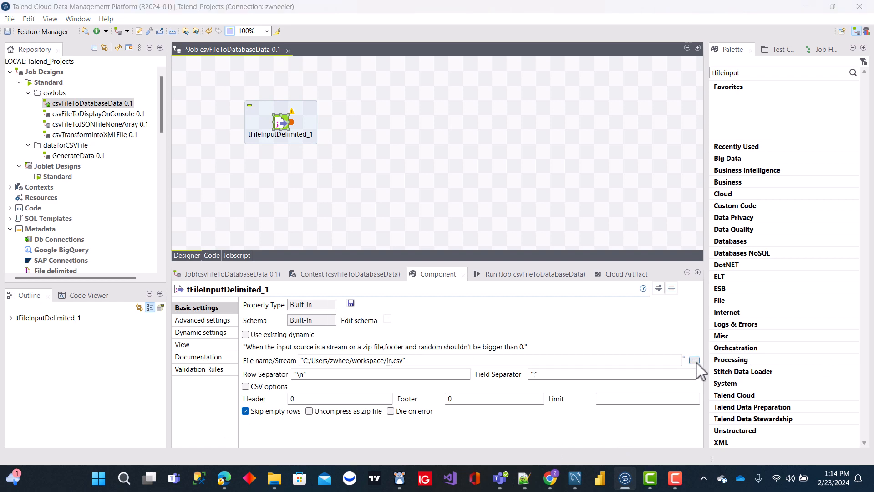
double_click(166, 137)
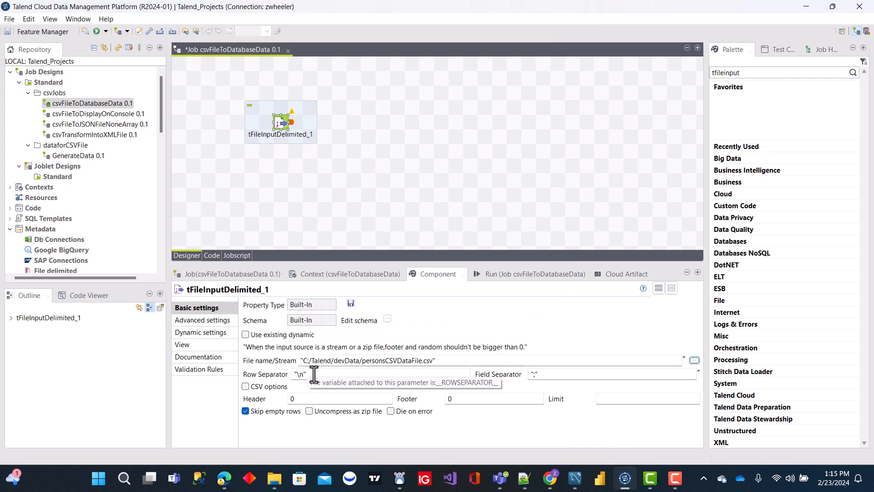
double_click(296, 398)
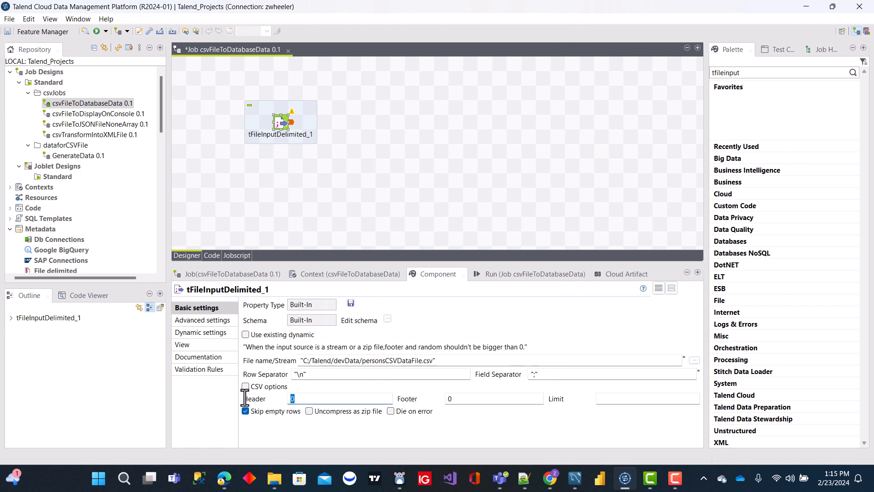
text(1)
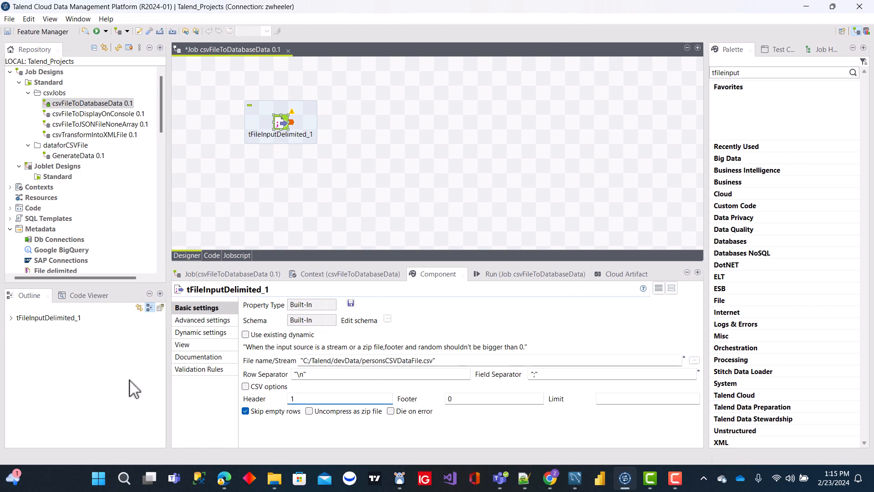
click(368, 118)
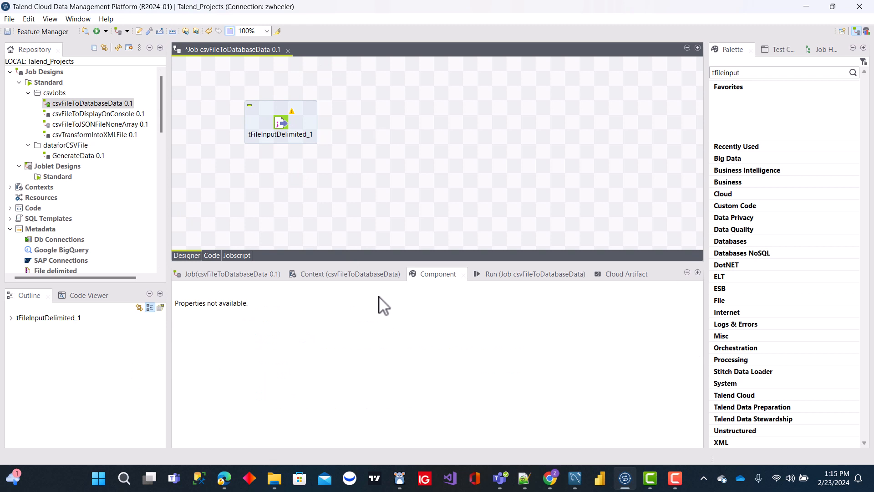
Import the tFileInputDelimited component's schema from personDataXMLSchema.xml in the devData folder and accept it.
click(282, 123)
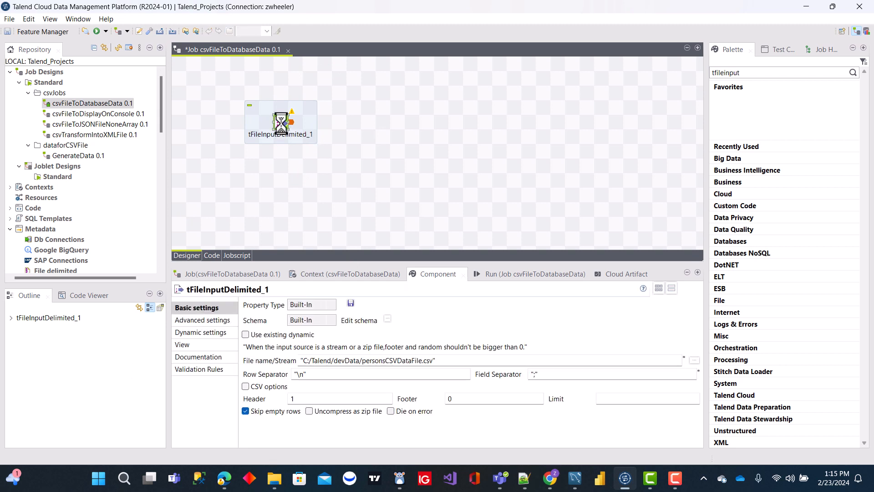
click(388, 319)
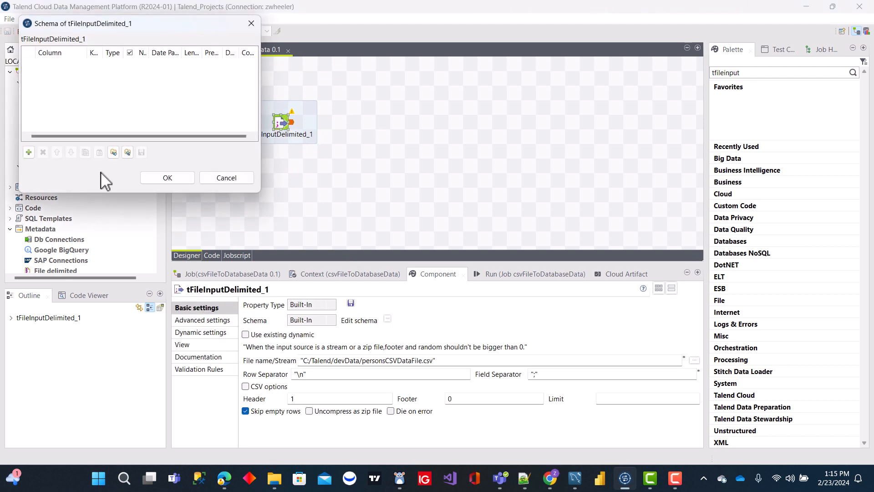
click(127, 152)
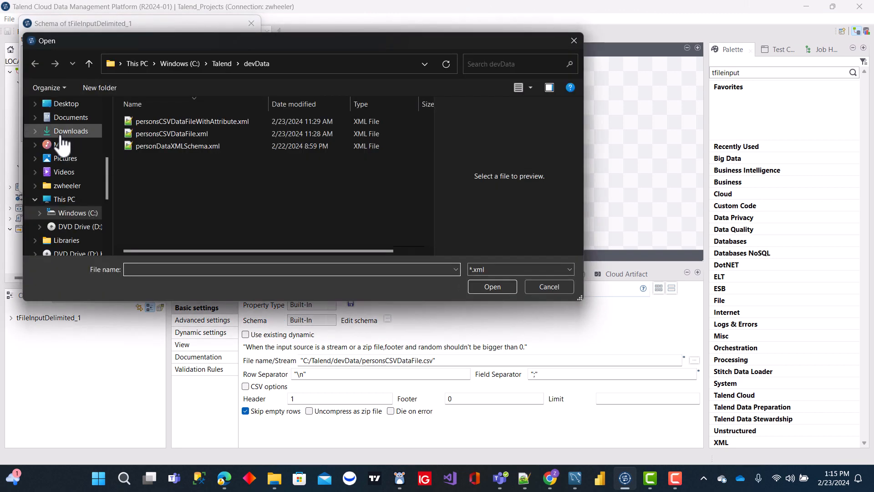
click(177, 146)
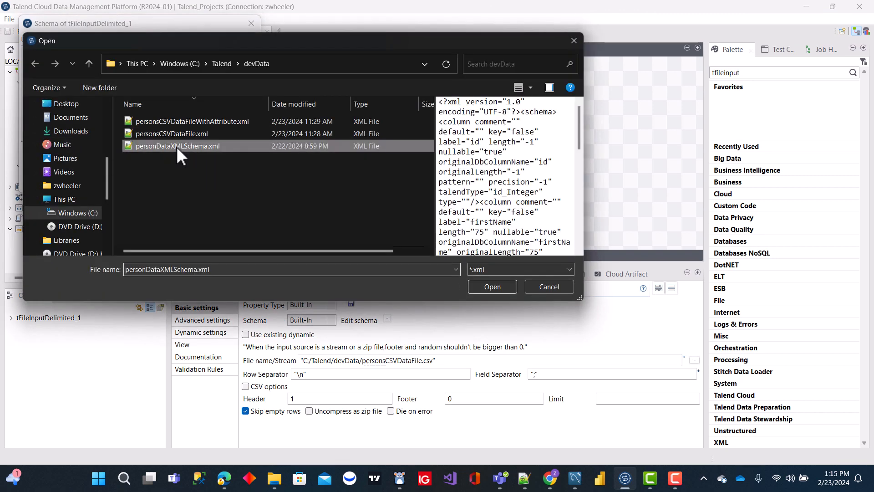
key(Return)
click(173, 179)
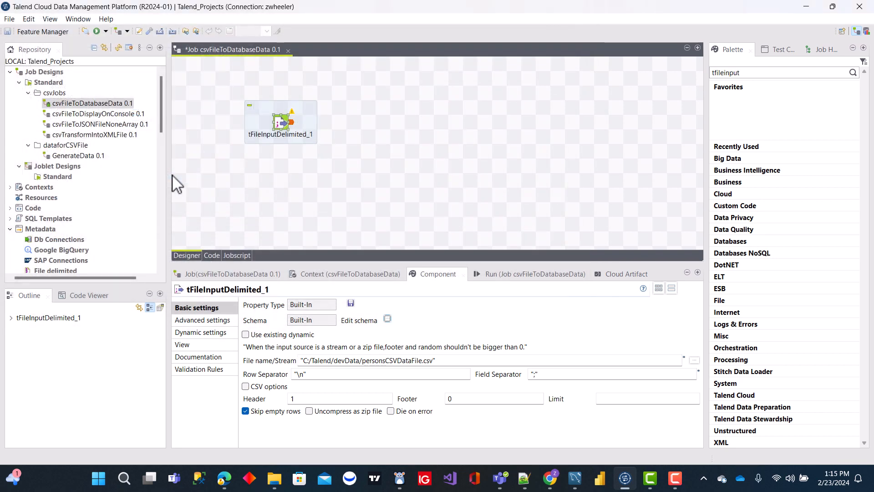
Shift the tFileInputDelimited component slightly down the canvas and add a tMap component level with it on its right.
drag(281, 123, 283, 158)
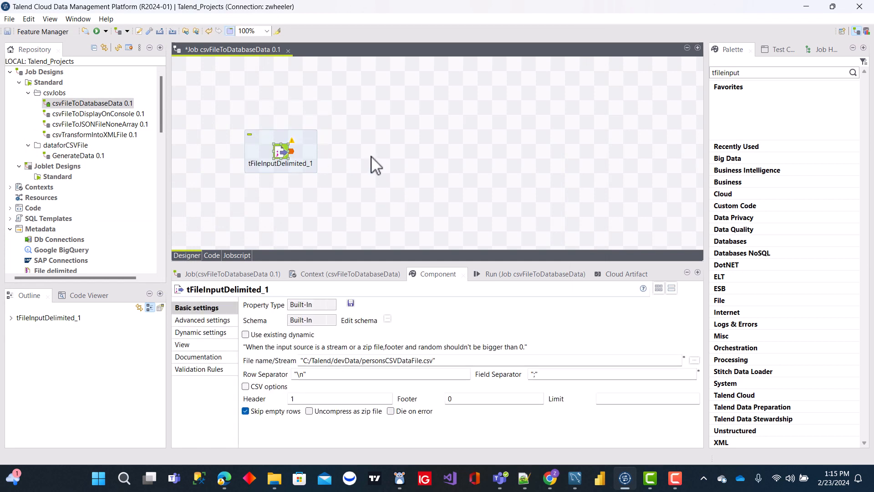
text(tmap)
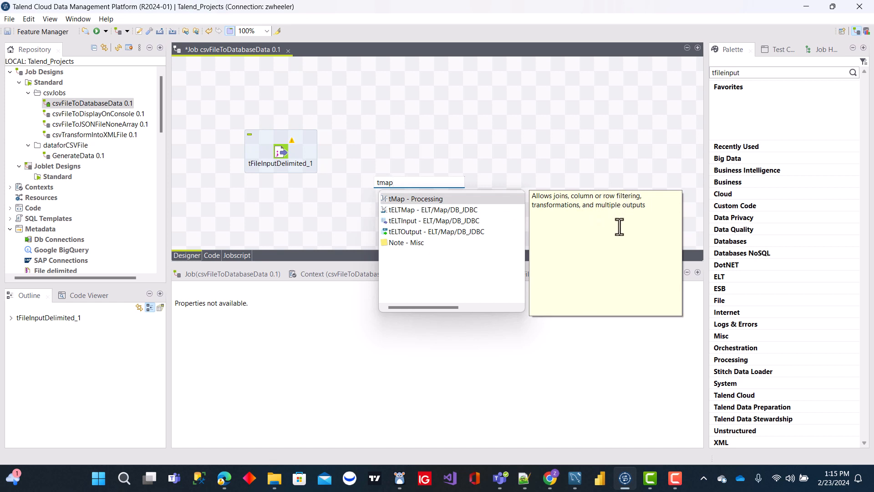
double_click(415, 199)
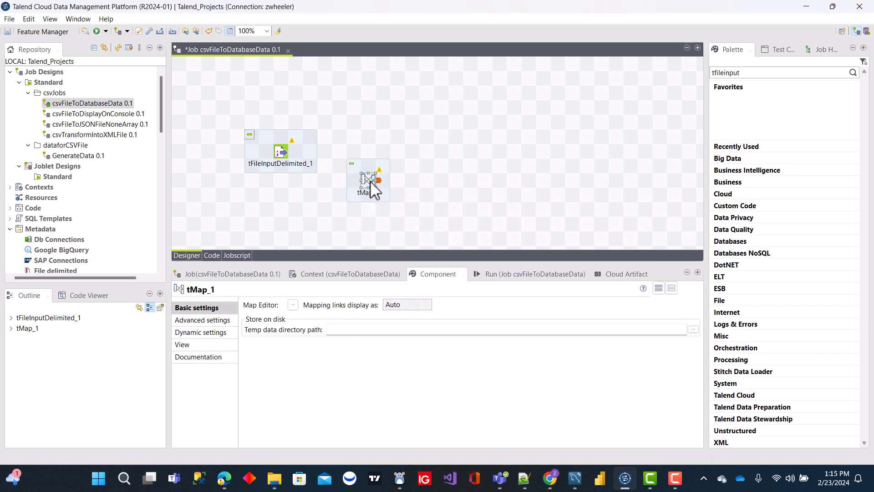
drag(365, 176, 397, 152)
click(318, 193)
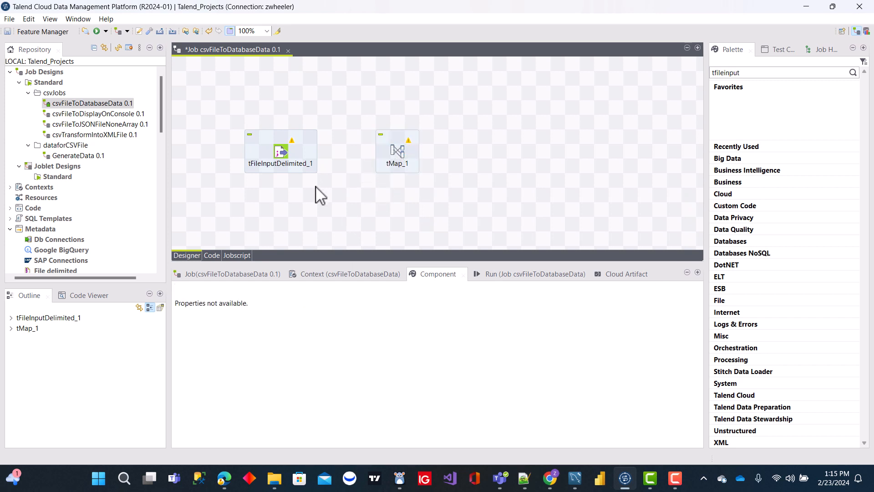
Link the tFileInputDelimited component to the tMap component with a Main row connection.
right_click(286, 152)
mouse_move(373, 158)
click(460, 160)
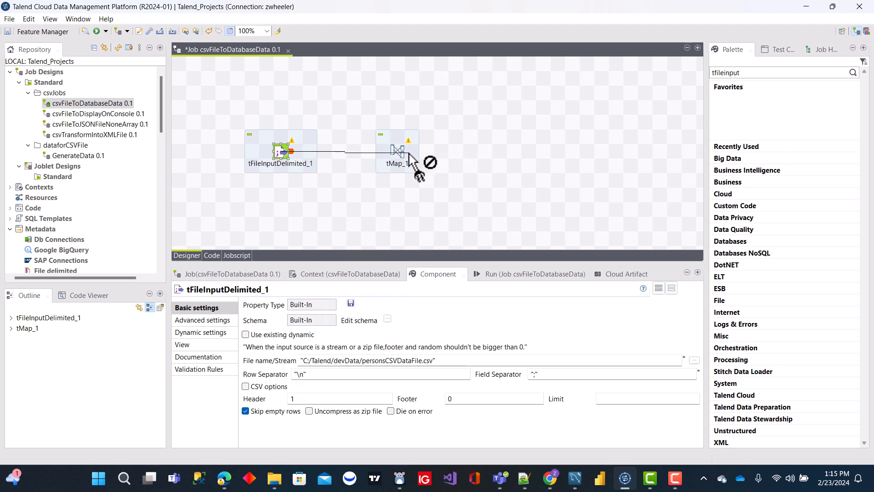
click(401, 155)
click(478, 172)
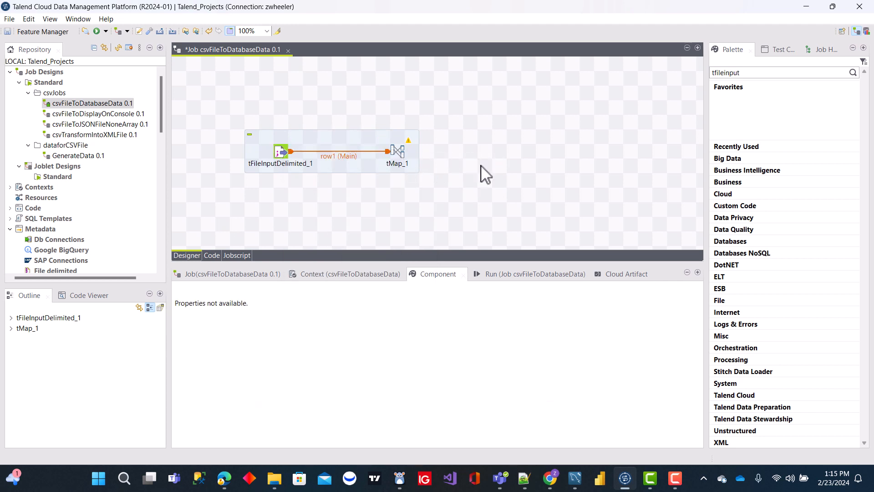
click(409, 155)
click(459, 147)
Add a tMysqlClose component from the MySQL database components near the lower right of the design canvas.
click(776, 242)
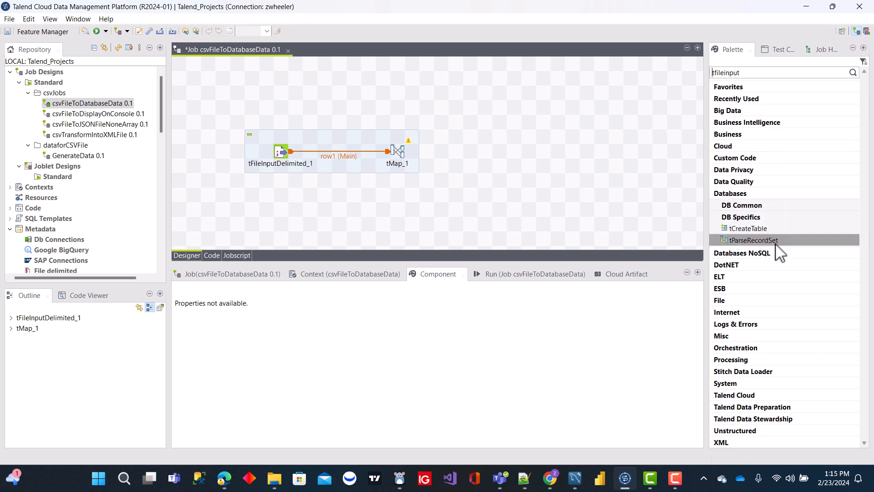
click(778, 216)
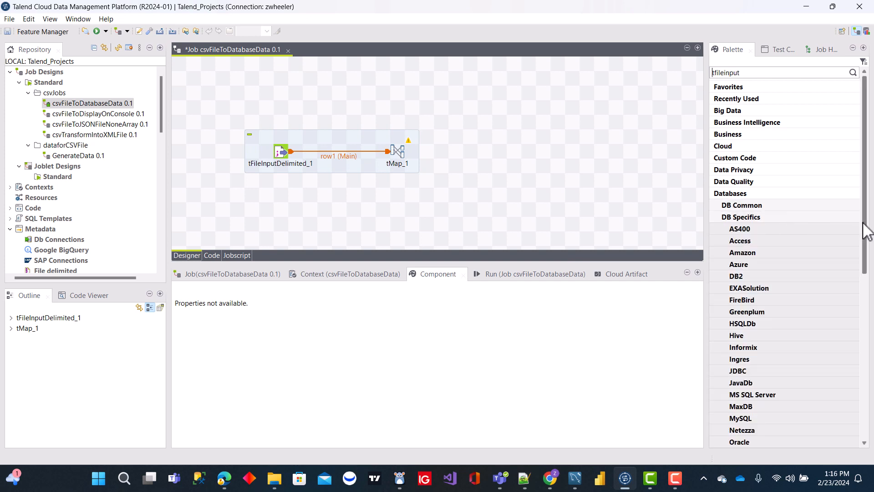
drag(867, 231, 870, 295)
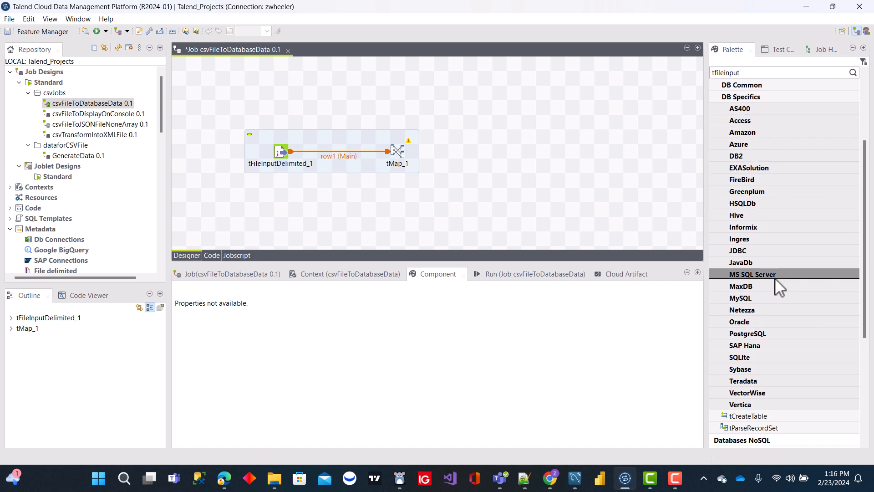
click(775, 302)
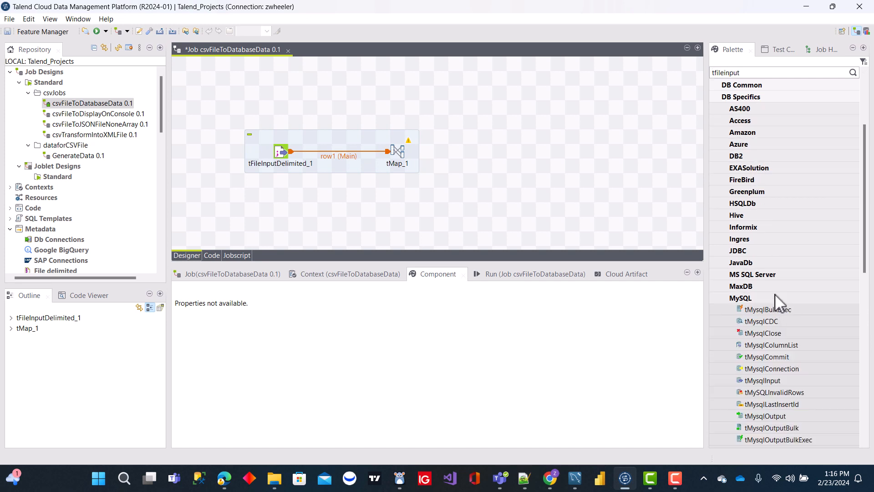
drag(867, 241, 865, 279)
click(767, 249)
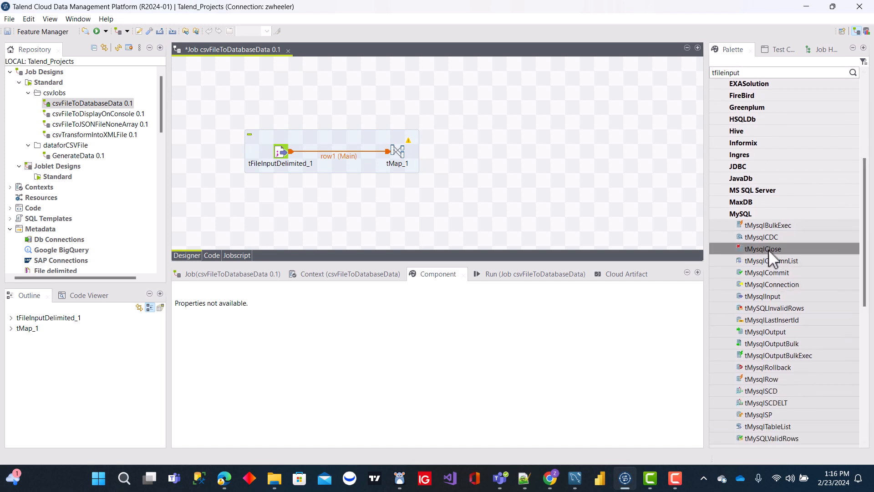
click(554, 234)
Add a tMysqlConnection component above the tFileInputDelimited component and a tMysqlOutput component to the right of tMap.
click(786, 285)
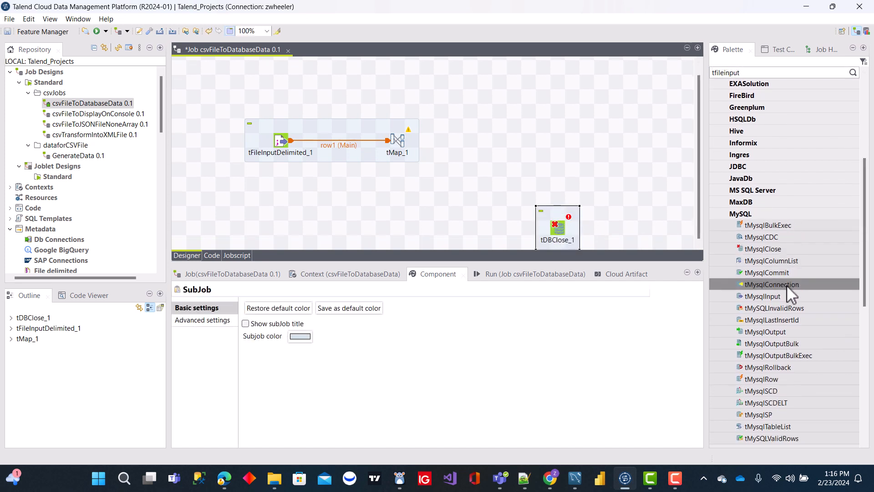
click(280, 81)
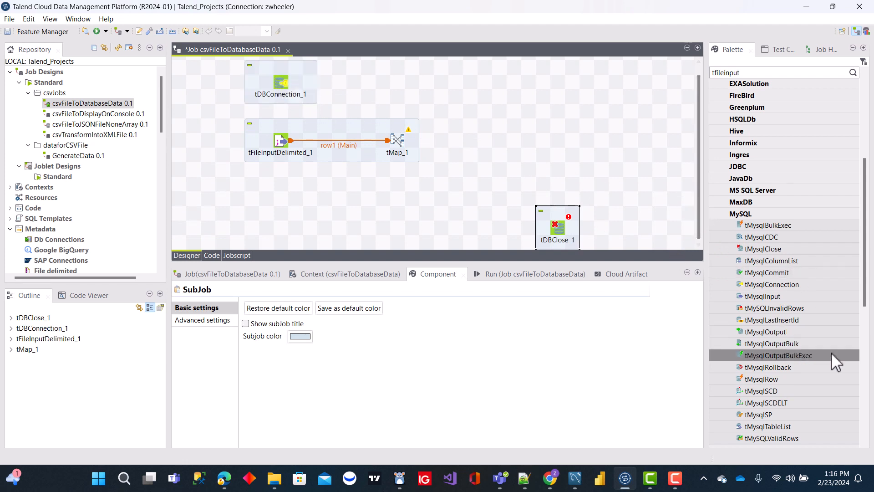
drag(795, 332, 585, 155)
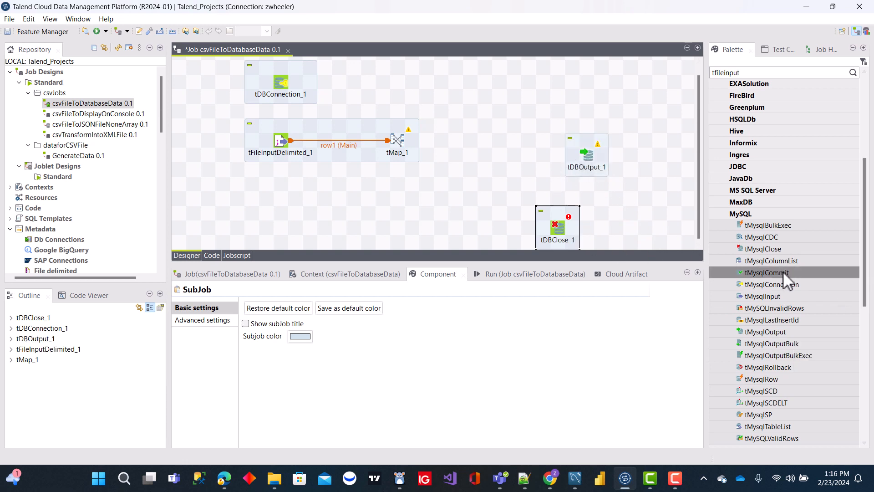
Add a tMysqlCommit component to the canvas and place it below and slightly right of tMap.
drag(784, 272, 573, 247)
drag(445, 225, 441, 201)
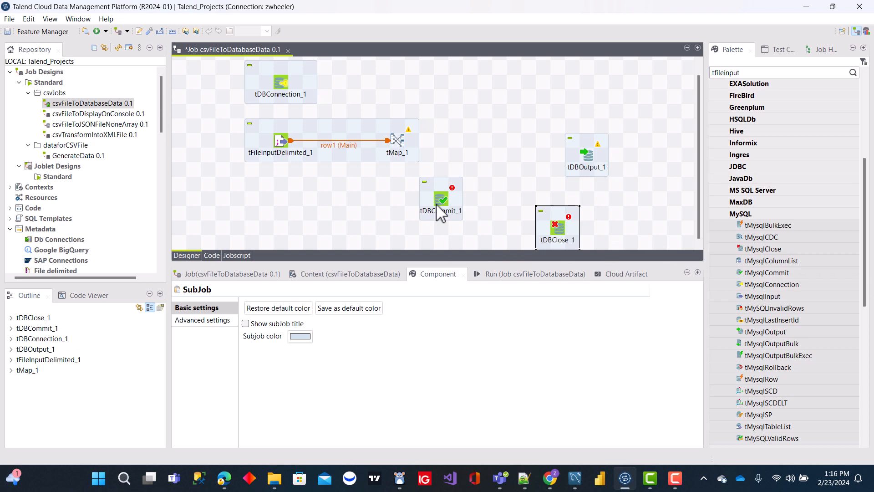
click(480, 149)
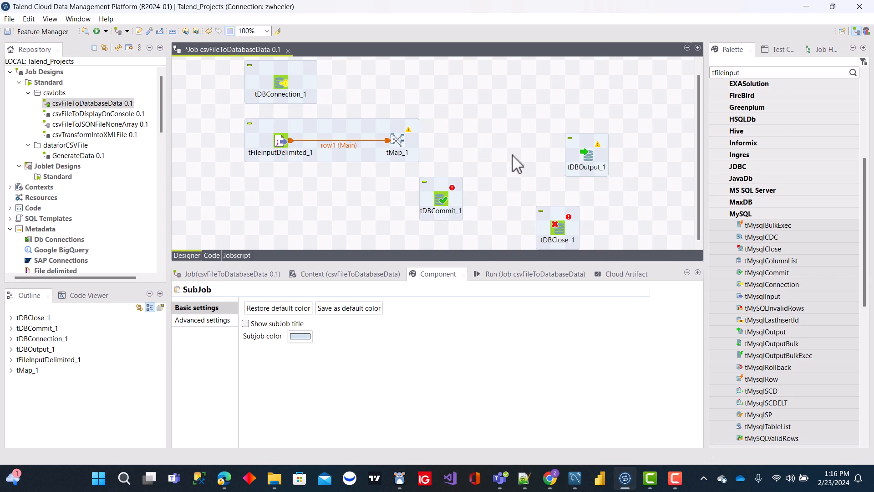
Move the tDBOutput component level with tMap and connect tMap to it with a new output named loaddata.
drag(590, 157, 519, 142)
click(590, 129)
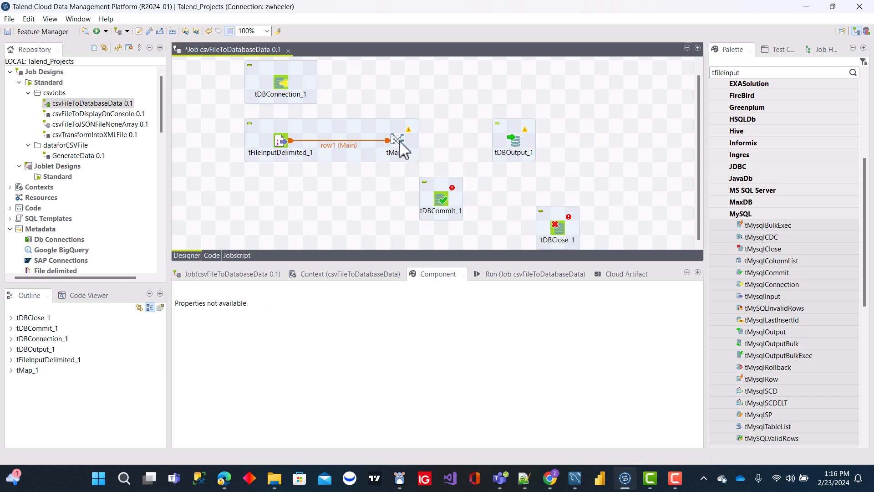
right_click(398, 141)
mouse_move(458, 151)
drag(433, 136, 524, 156)
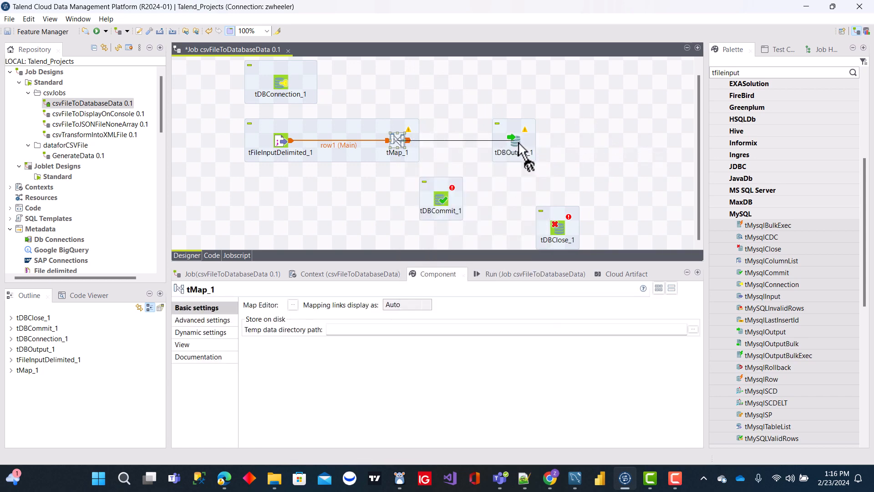
text(loaddata)
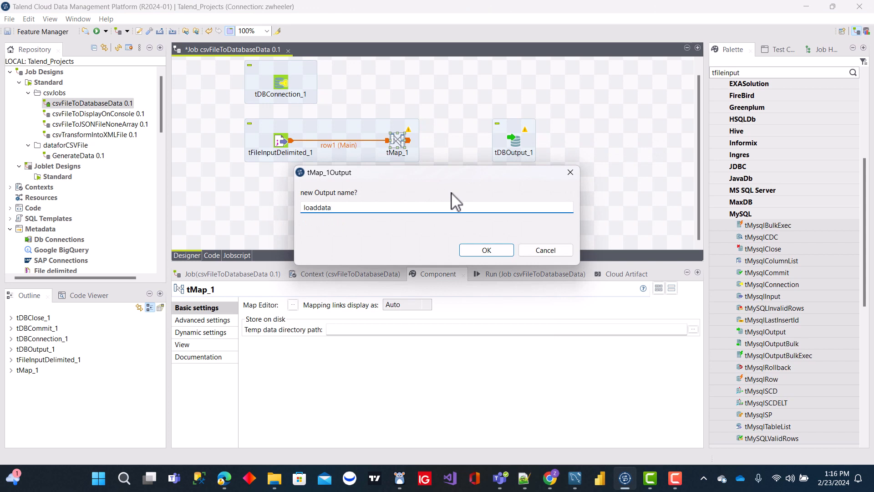
key(Return)
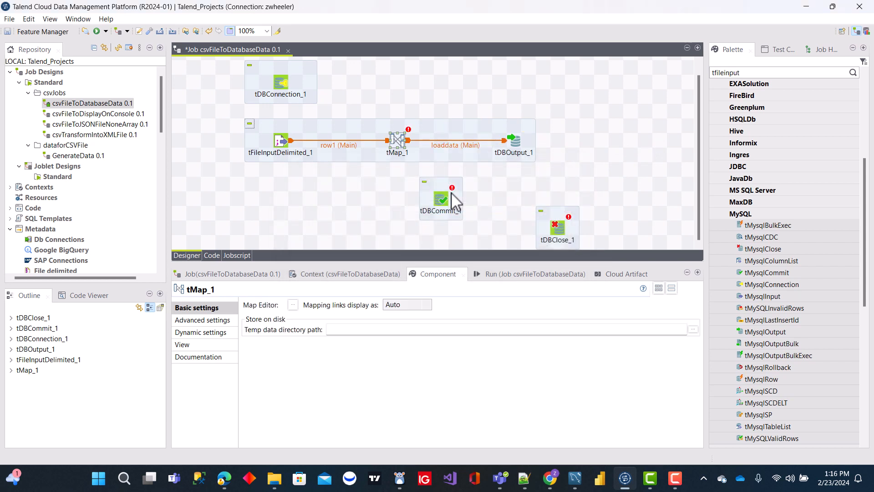
Rearrange the tDBCommit and tDBClose components into a column beneath tFileInputDelimited, with tDBClose lowest.
drag(449, 211, 274, 240)
click(450, 210)
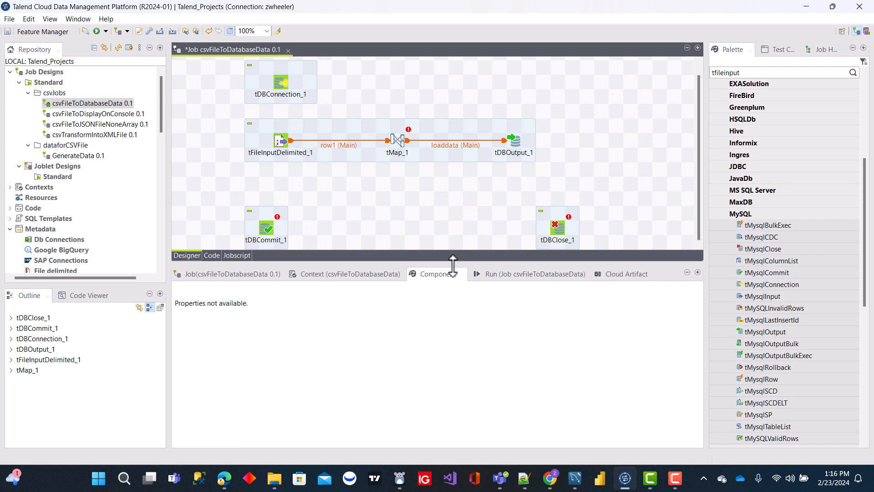
drag(454, 263, 456, 337)
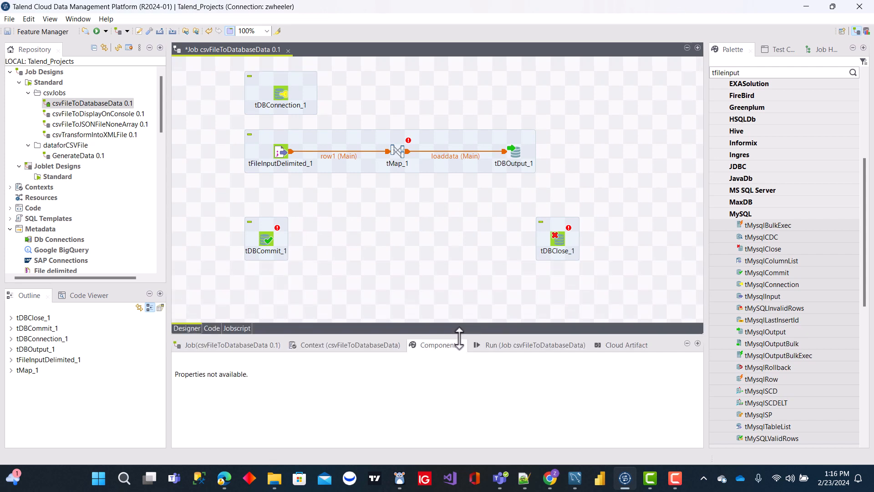
drag(555, 246, 265, 316)
click(420, 230)
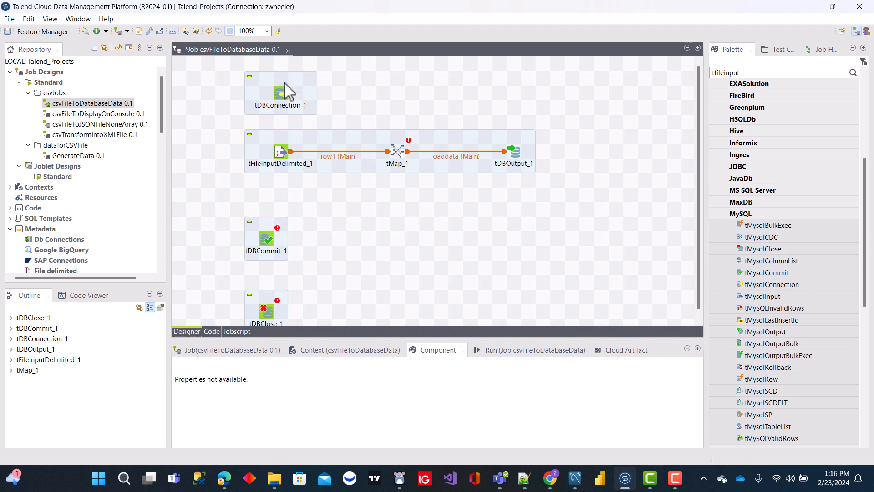
Configure the tDBConnection component with host "localhost", database "talendtest" and username "root".
click(285, 97)
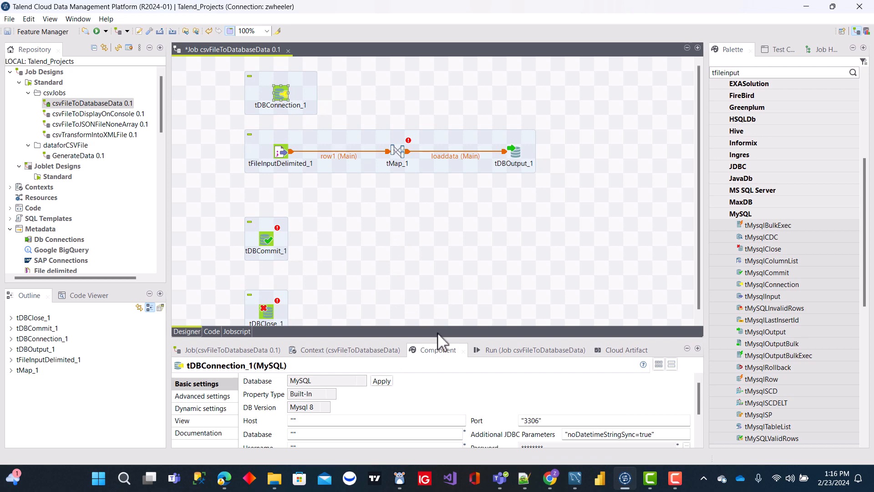
drag(436, 338, 436, 221)
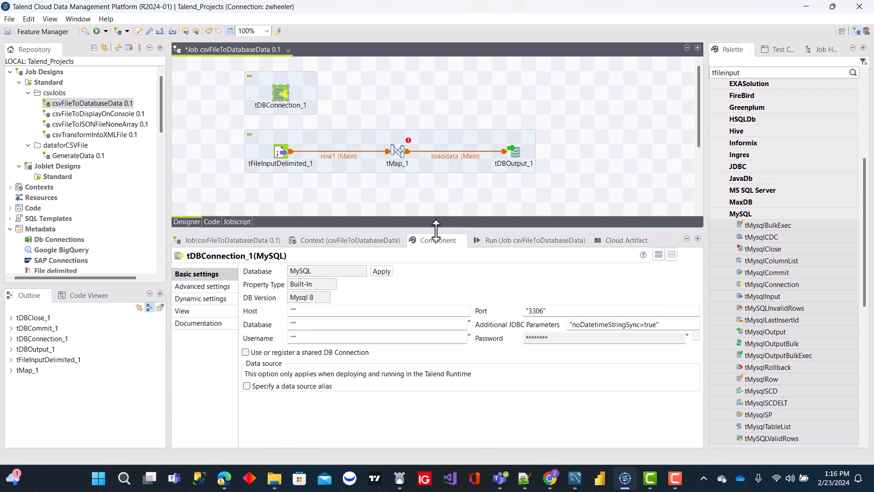
click(291, 311)
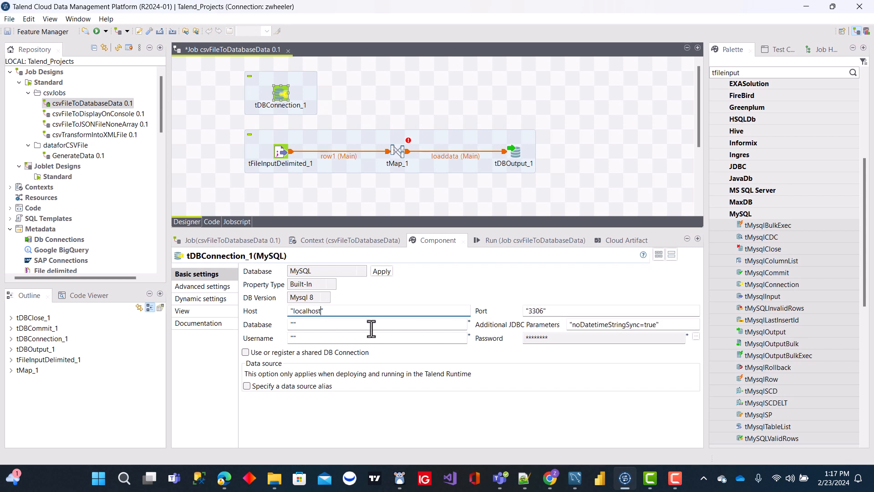
click(293, 325)
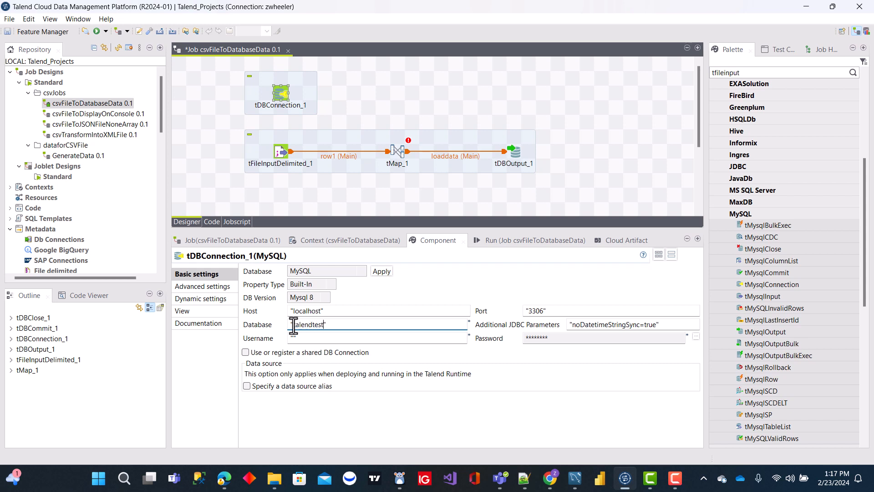
click(293, 338)
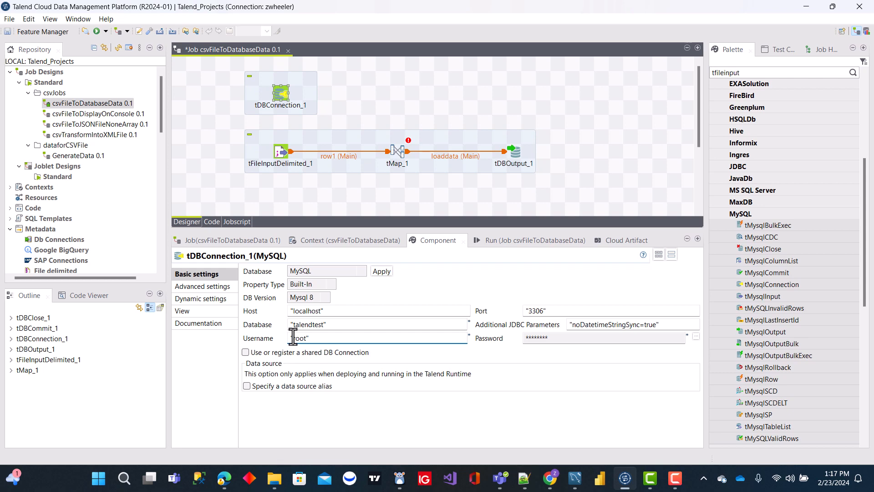
Switch to MySQL Workbench and run the query SELECT * FROM talendtest.personsdata.
drag(536, 8, 0, 12)
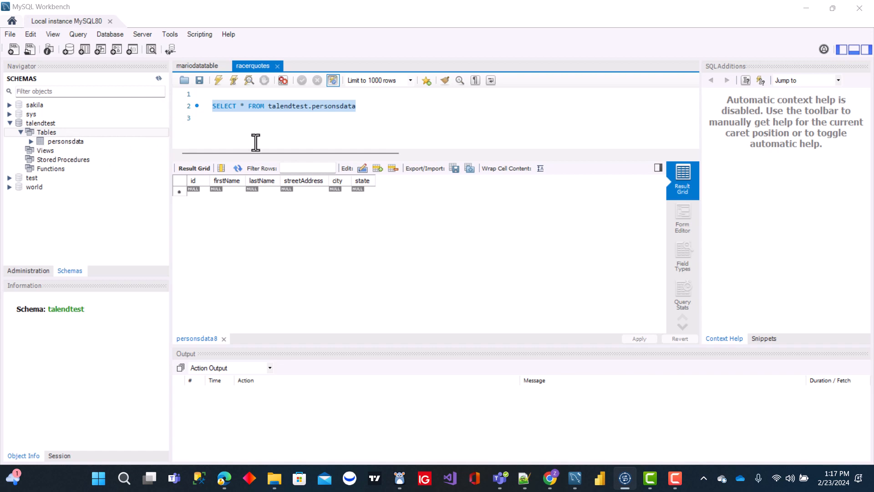
click(364, 107)
drag(374, 106, 205, 106)
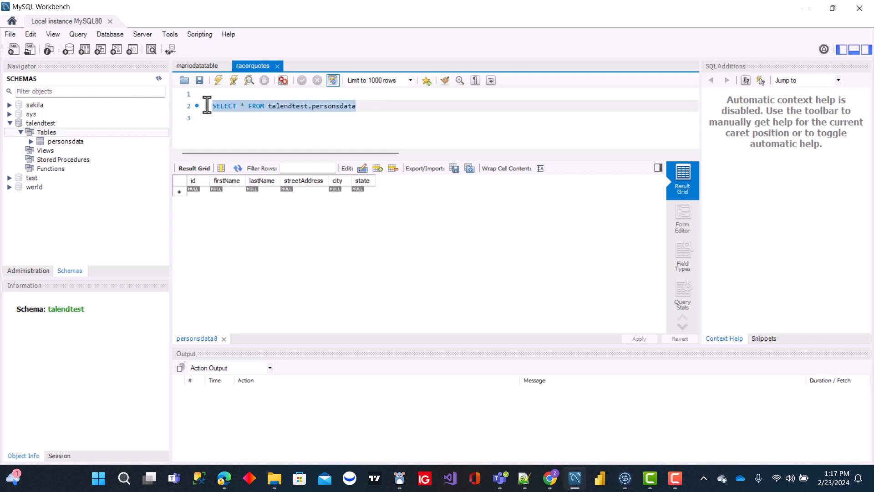
click(218, 80)
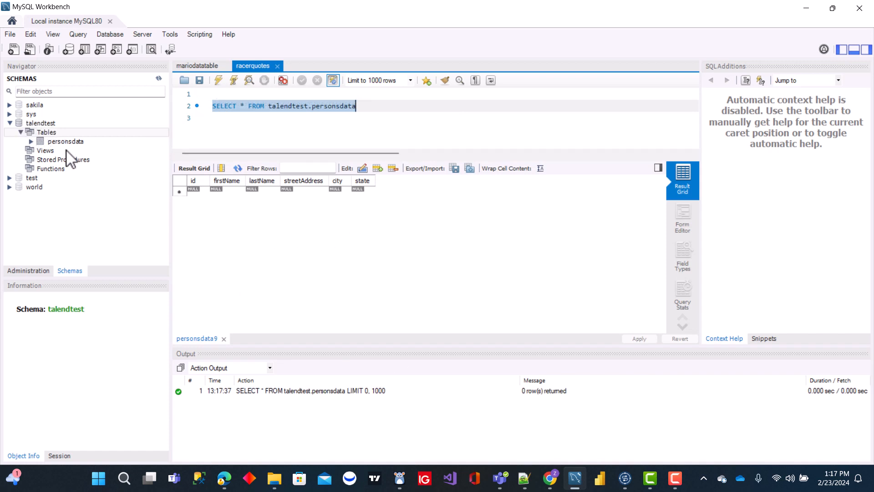
Copy the table name personsdata from the query and return to the maximized Talend window.
click(363, 118)
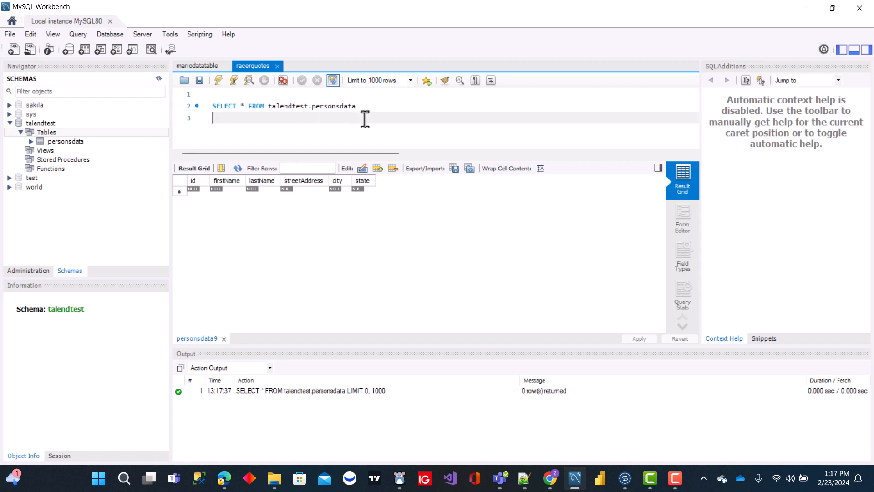
double_click(332, 107)
right_click(336, 109)
click(369, 155)
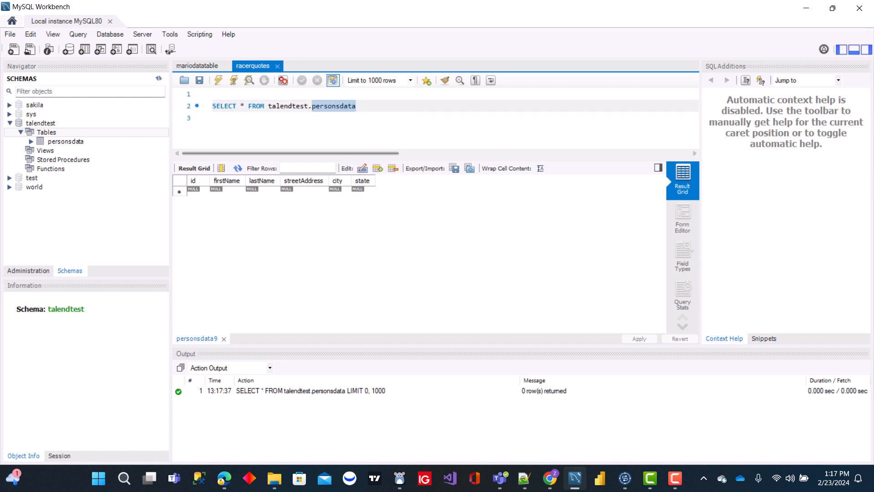
click(624, 478)
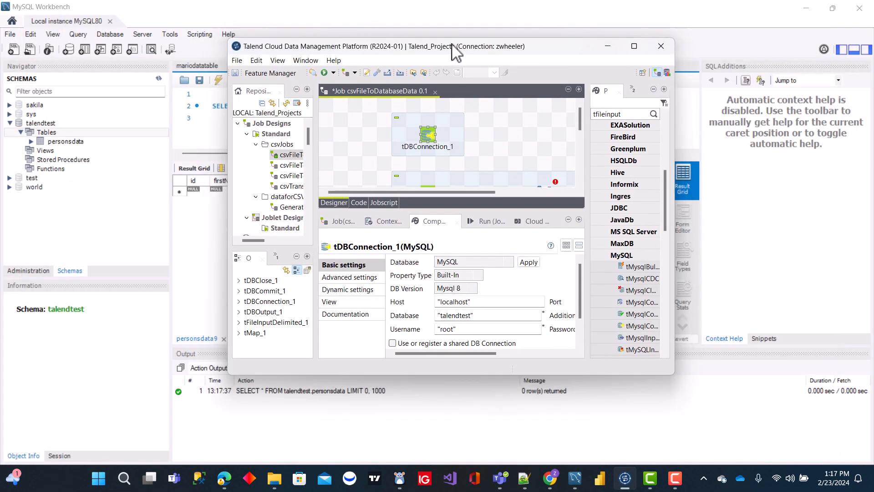
click(634, 47)
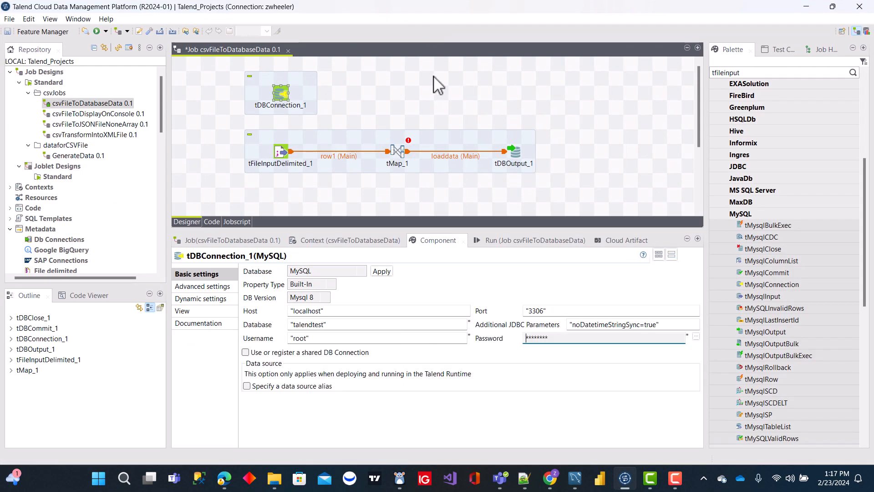
Set the label of the tDBConnection component to myConnection and align its block with the left edge of the tFileInputDelimited subjob.
click(279, 92)
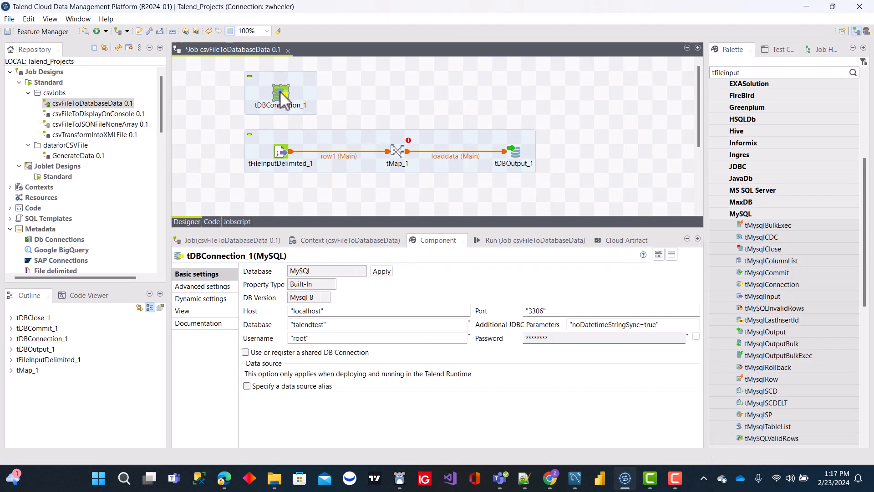
click(192, 311)
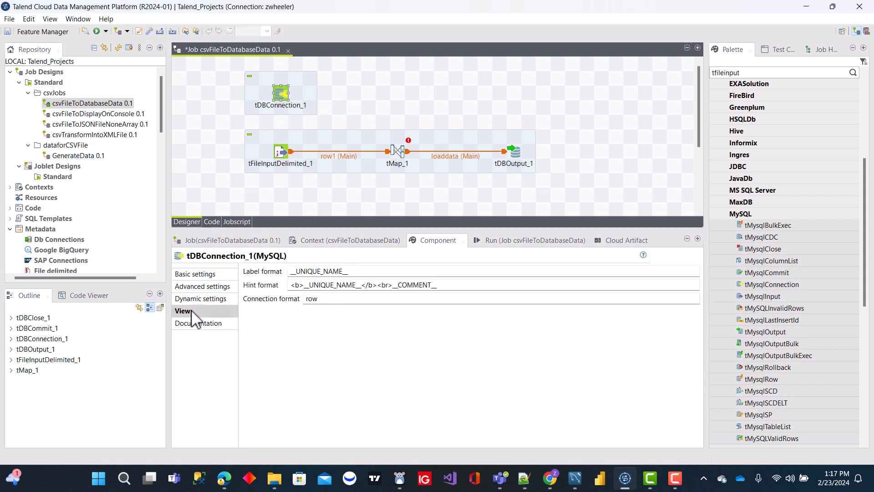
double_click(376, 272)
text(m)
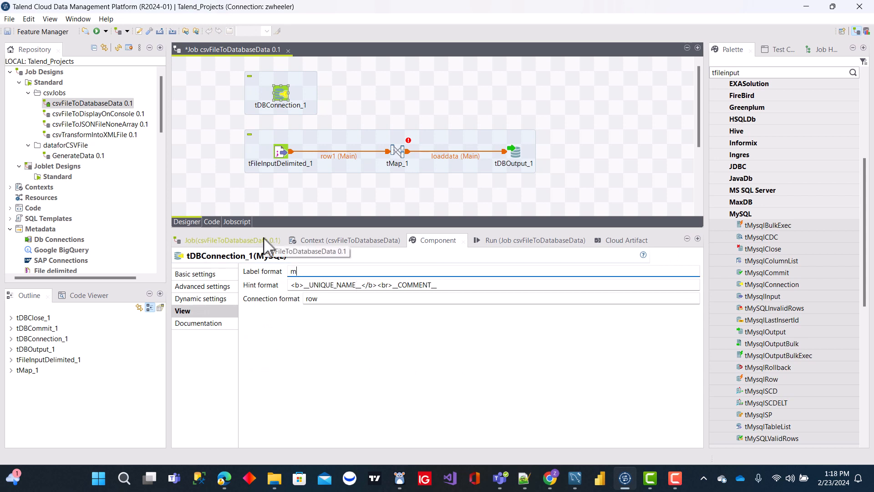
text(yCommectino)
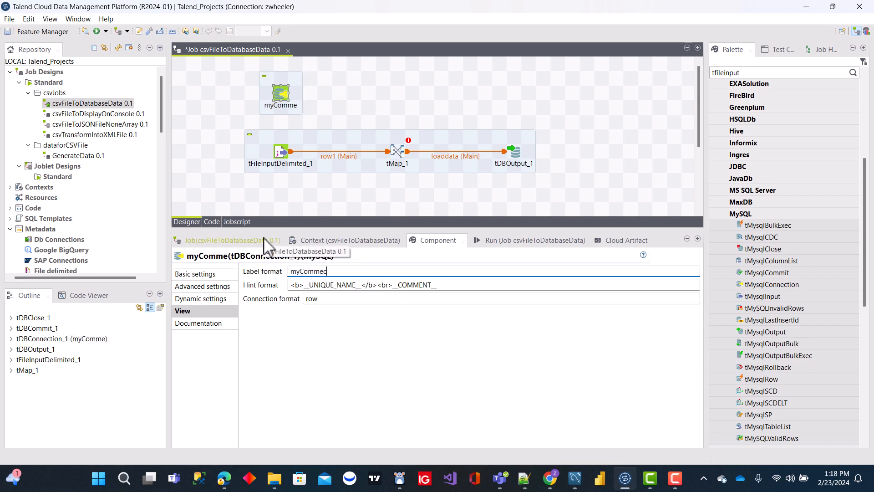
key(BackSpace)
key(BackSpace)
key(BackSpace)
key(BackSpace)
key(BackSpace)
key(BackSpace)
key(BackSpace)
key(BackSpace)
key(BackSpace)
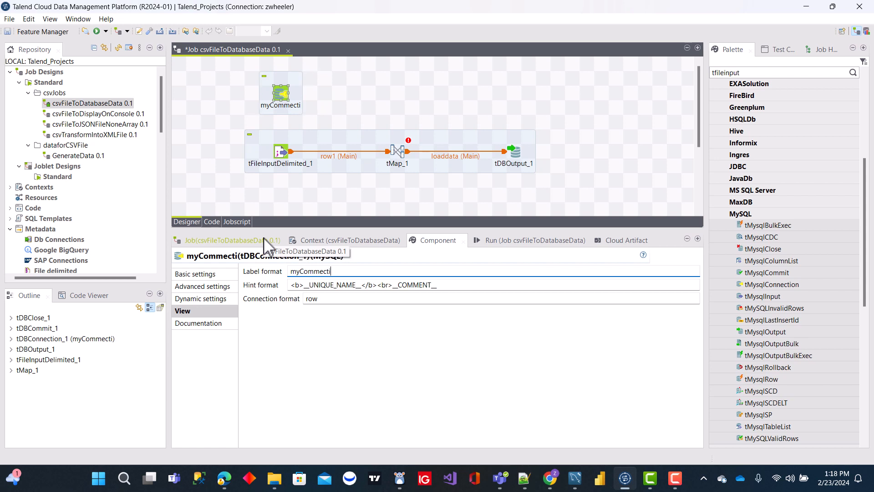
text(onnection)
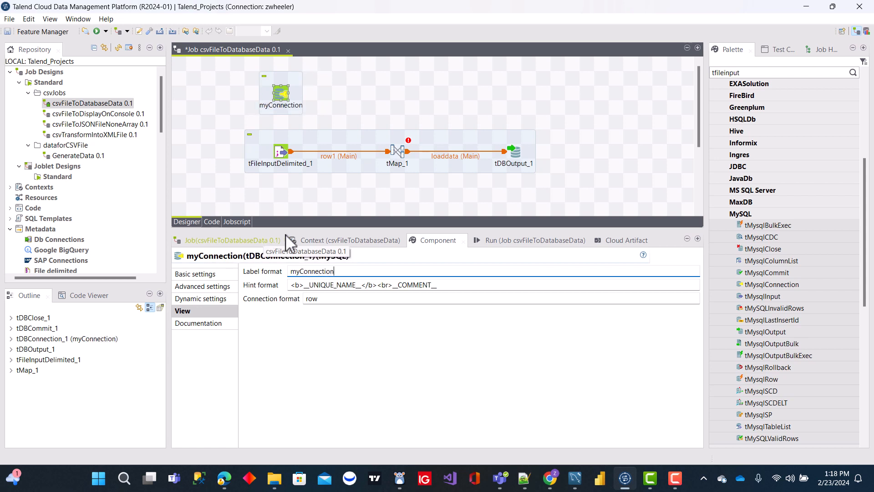
click(371, 81)
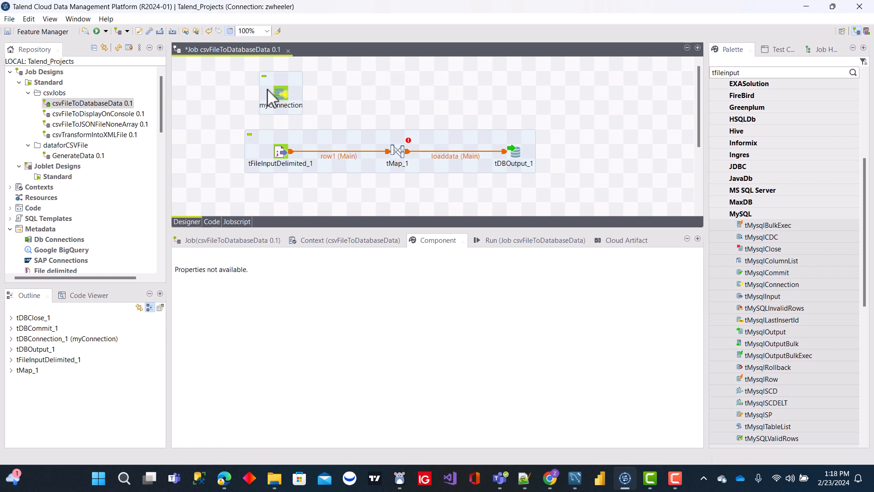
drag(269, 96, 254, 95)
click(326, 88)
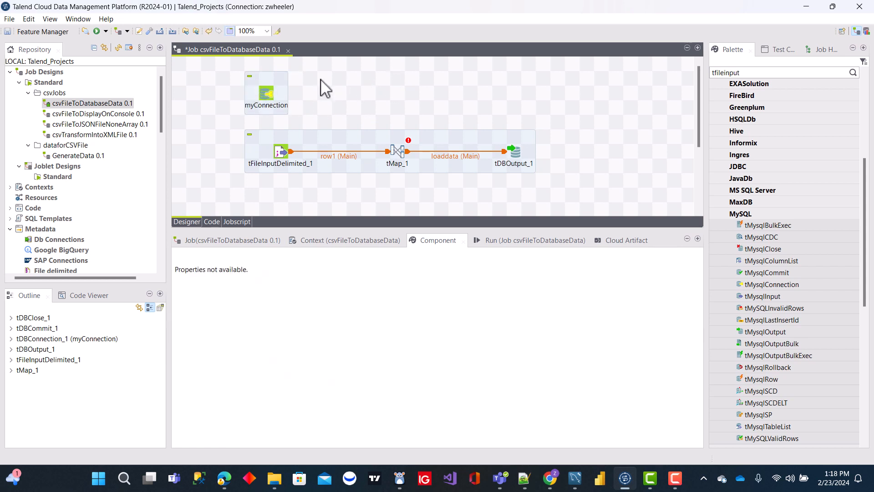
Configure tDBOutput to use the existing connection "tDBConnection_1 - myConnection" and the table "personsdata".
click(512, 153)
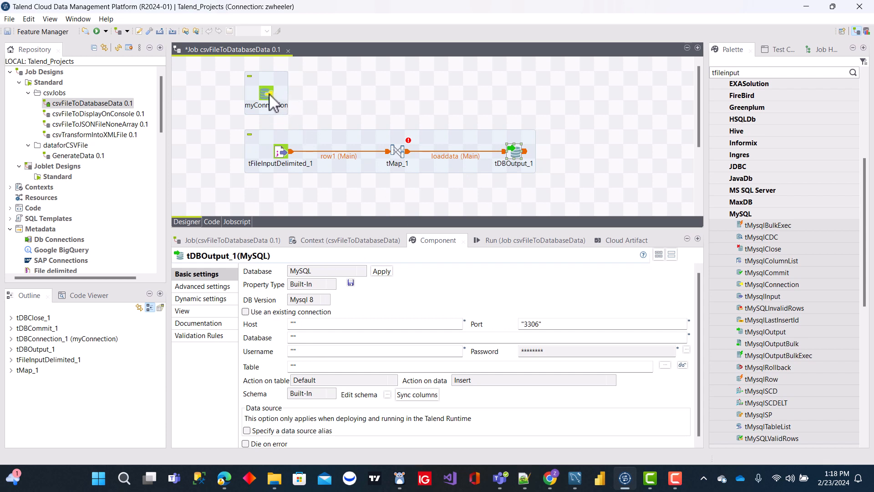
click(246, 312)
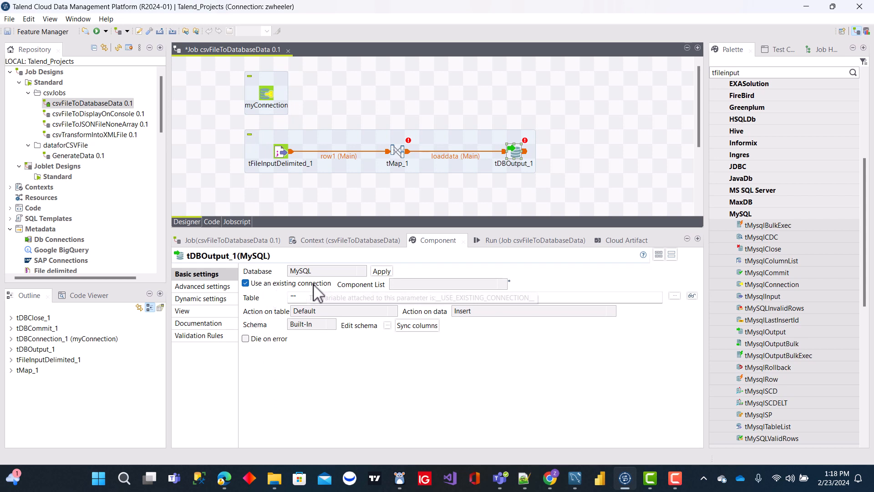
click(504, 285)
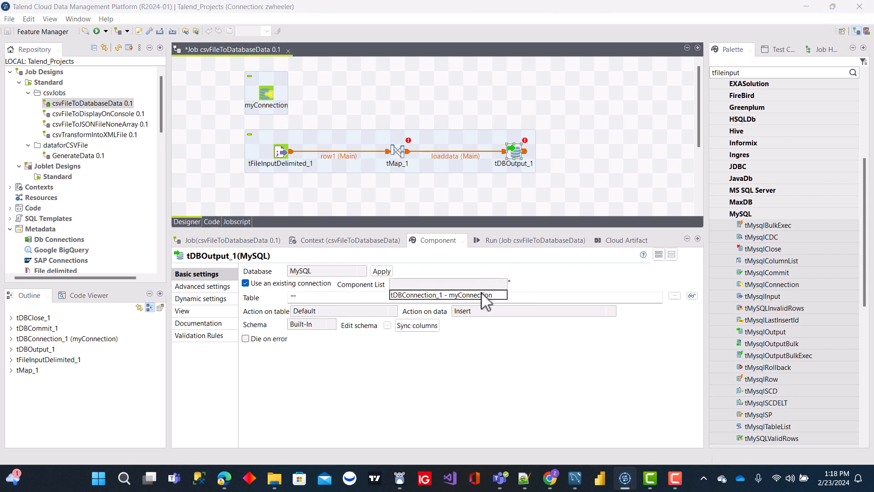
click(484, 296)
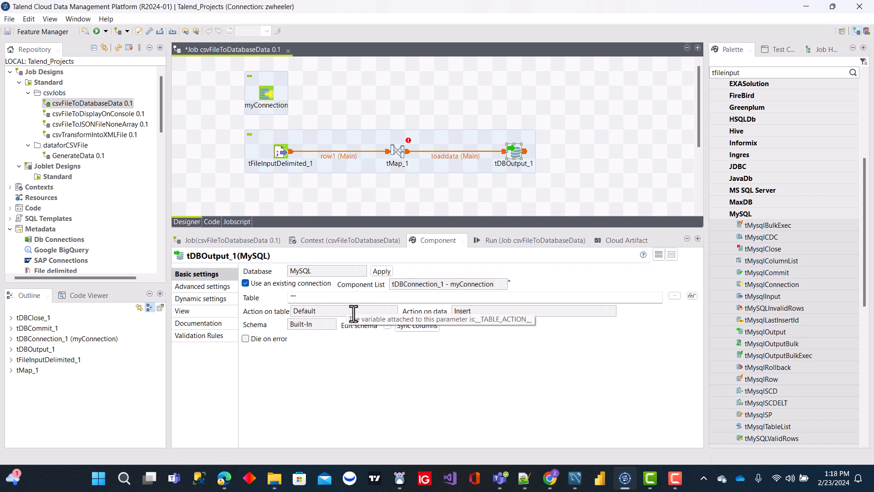
click(293, 297)
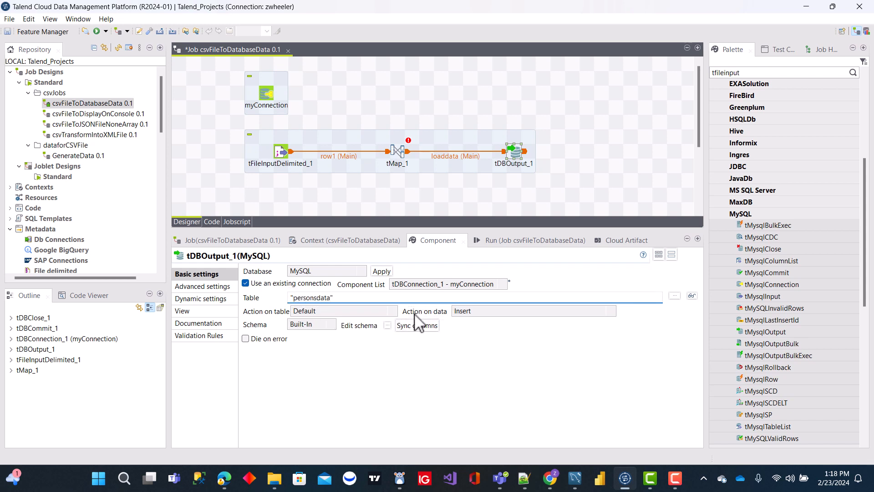
Examine the options available for tDBOutput's action on table and action on data without changing them.
click(393, 311)
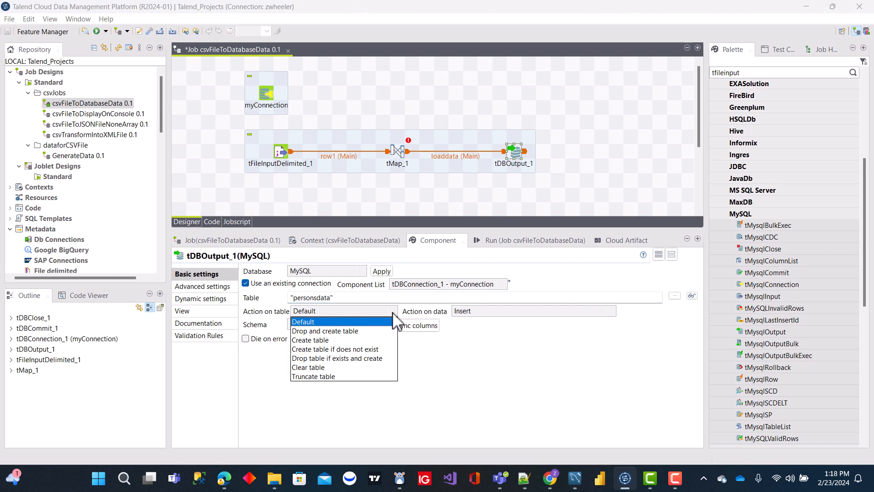
click(393, 312)
click(392, 312)
click(617, 339)
click(615, 314)
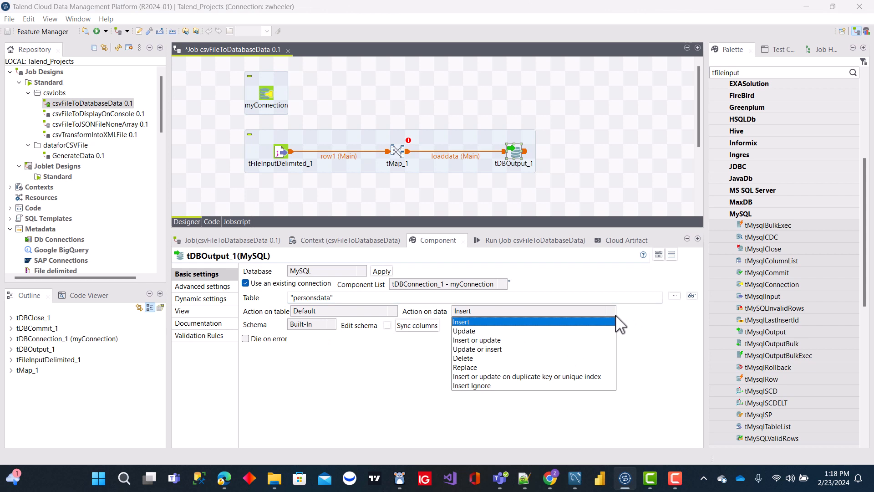
click(333, 357)
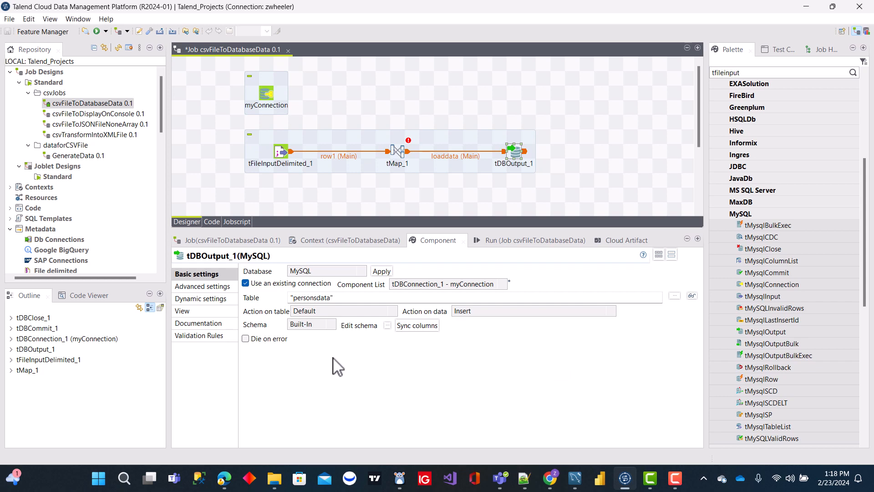
Map all six row1 columns, from id to state, to the loaddata output in tMap, then apply and propagate the changes.
double_click(392, 155)
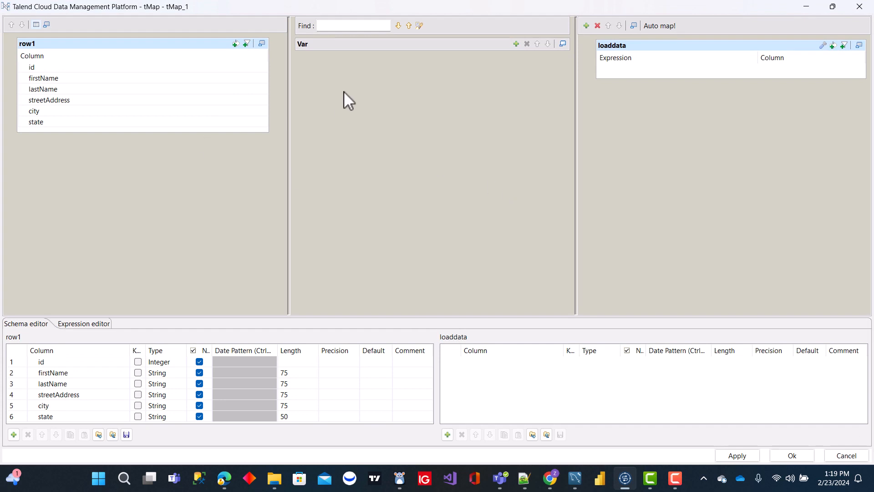
click(41, 68)
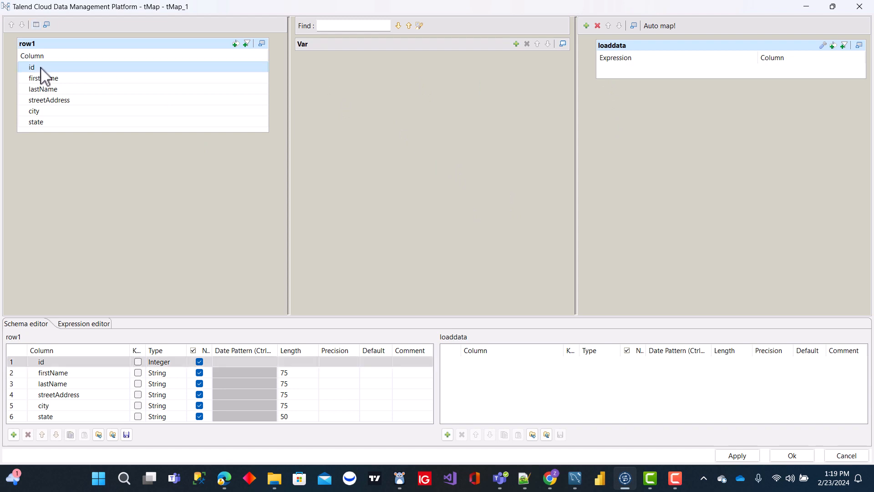
shift+click(47, 122)
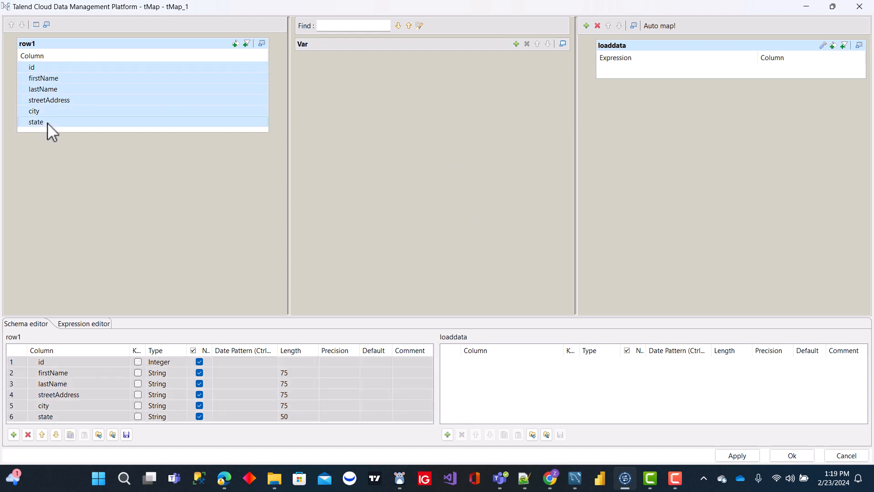
drag(28, 66, 637, 73)
click(738, 455)
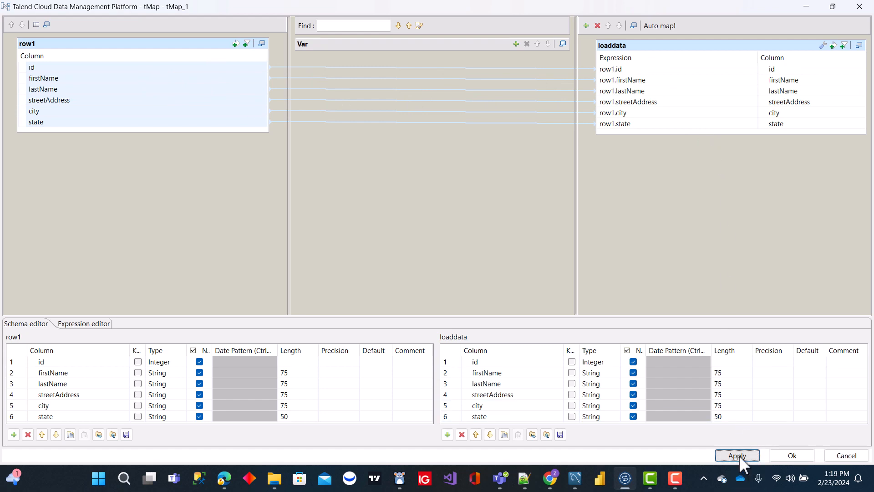
click(791, 455)
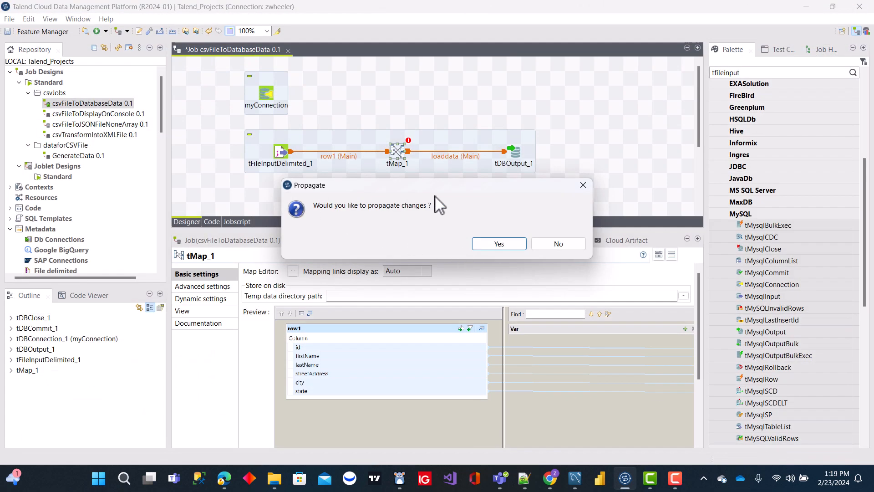
click(499, 243)
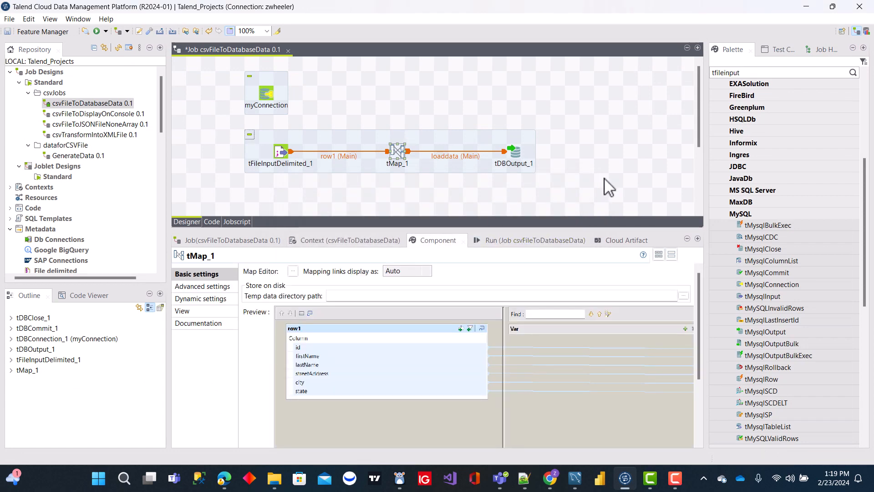
click(603, 178)
Review the input and output columns in the tDBOutput schema.
click(515, 152)
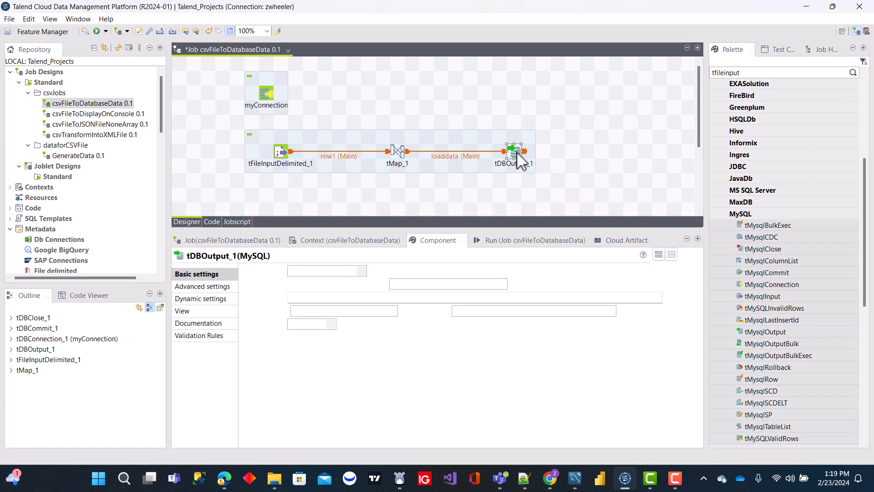
click(604, 178)
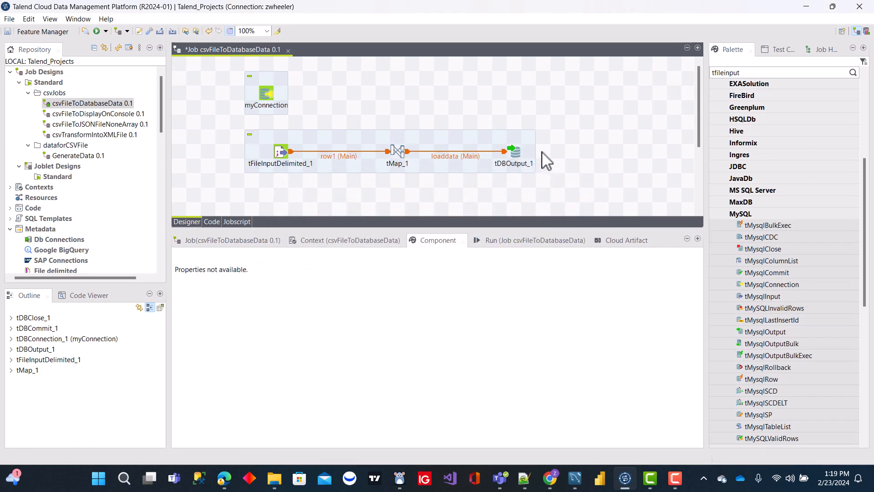
click(518, 153)
click(388, 325)
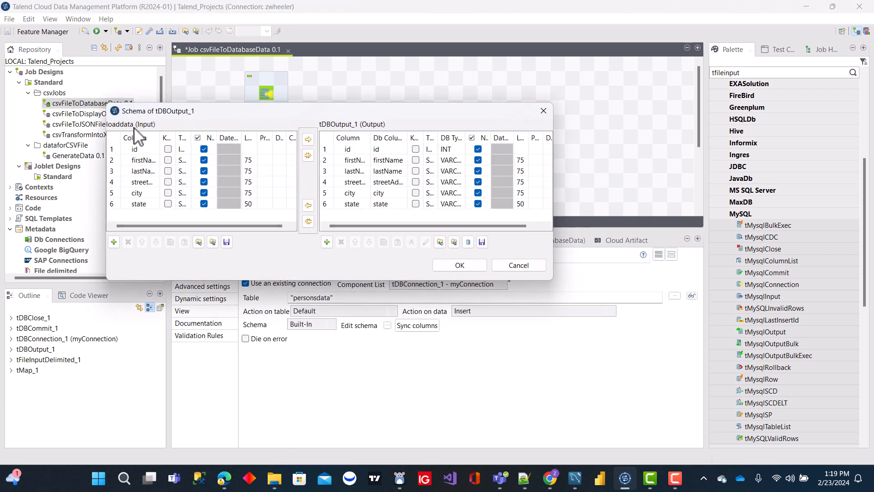
click(468, 266)
click(526, 210)
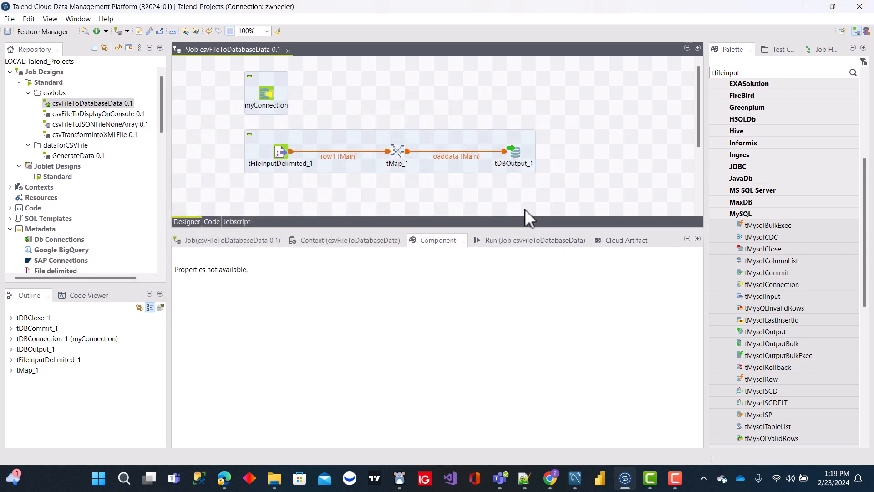
Enlarge the design canvas downward to make room for the components beneath the main flow.
drag(521, 231, 527, 286)
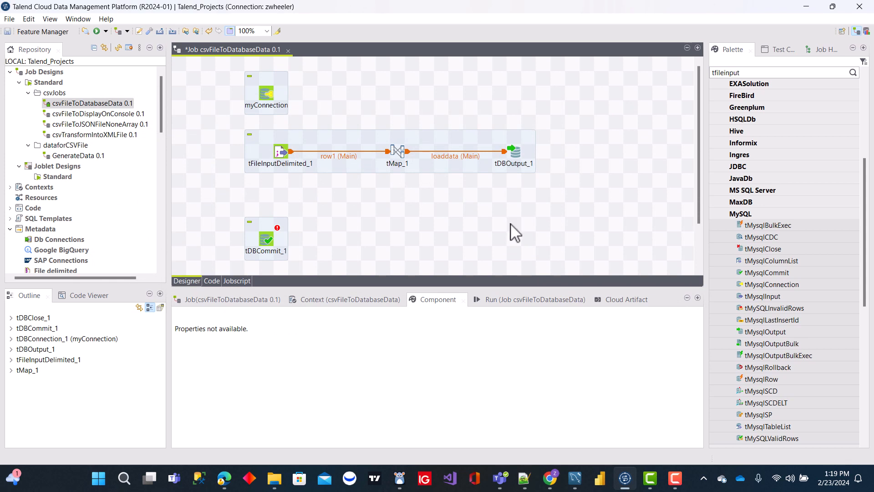
text(tmap)
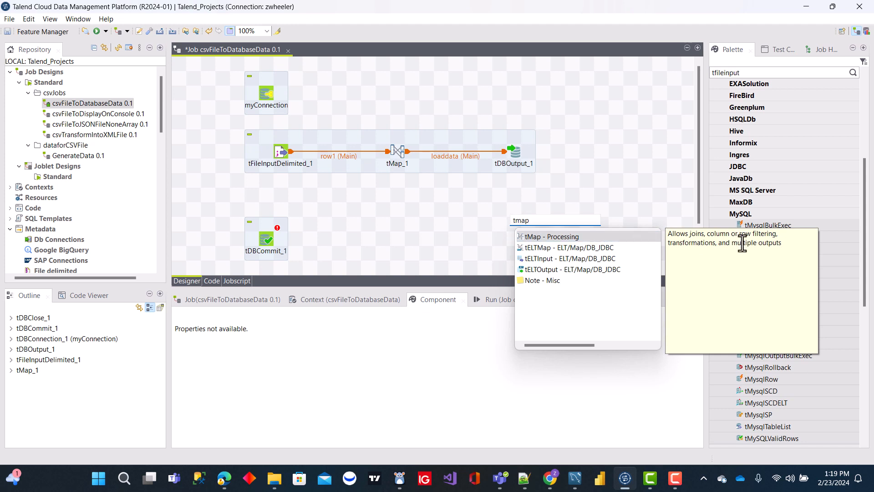
click(532, 222)
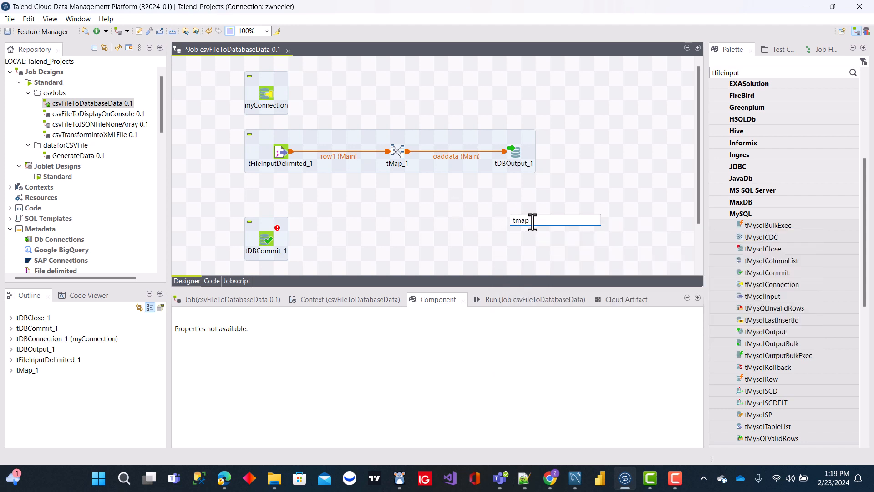
key(BackSpace)
key(BackSpace)
key(BackSpace)
key(BackSpace)
Add a tLogRow component to the job and place it directly beneath tDBOutput.
click(534, 194)
text(log)
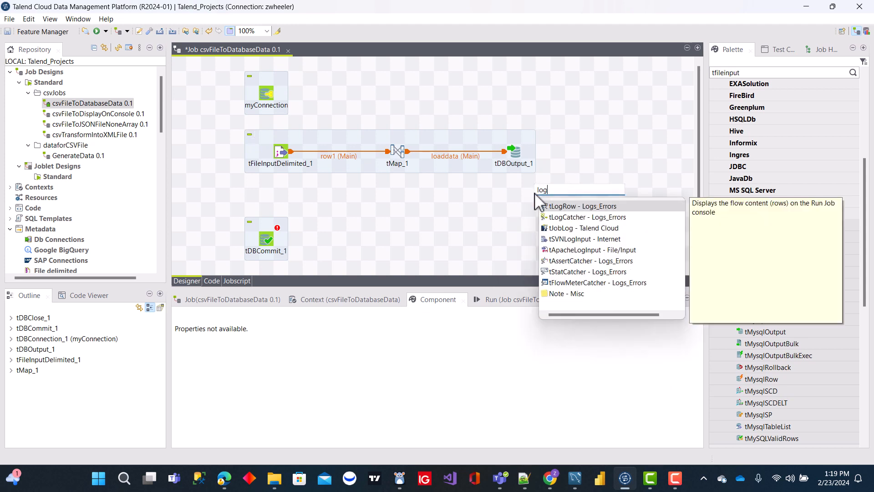
double_click(563, 205)
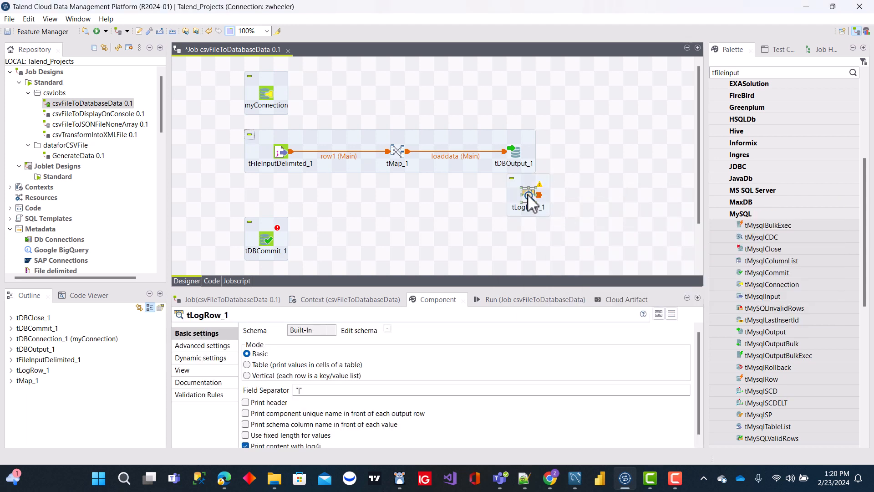
drag(515, 226, 514, 224)
Connect tMap to tLogRow through a new main output named toconsole, and set tLogRow to Table mode.
click(397, 149)
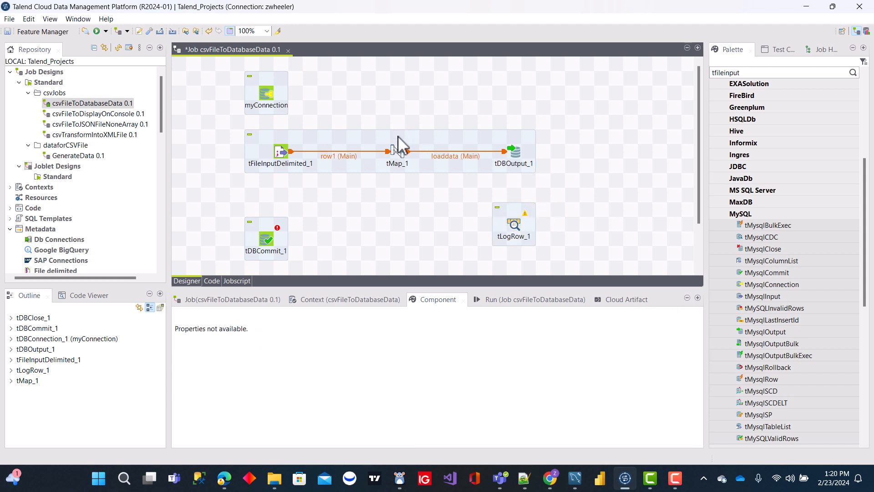
right_click(401, 154)
mouse_move(443, 162)
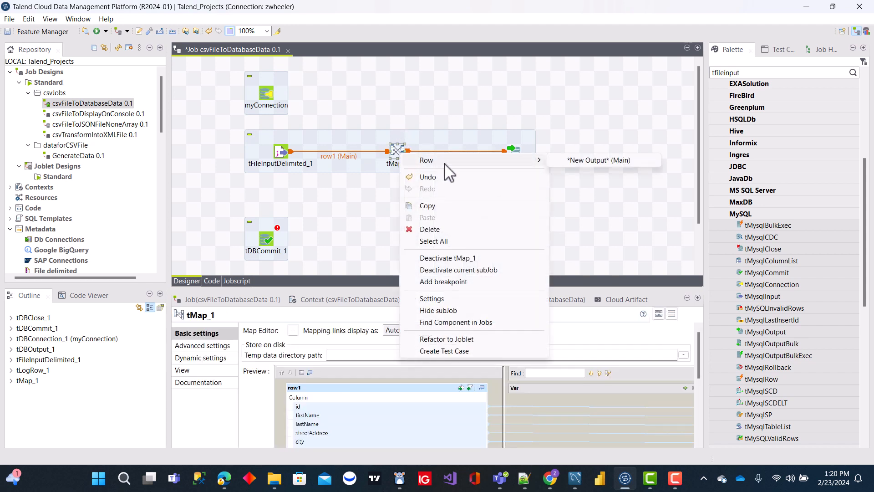
click(617, 160)
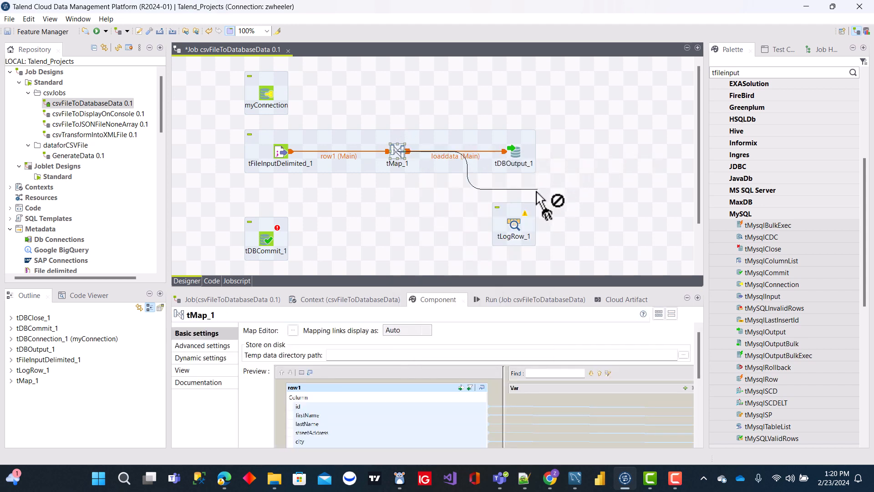
click(517, 230)
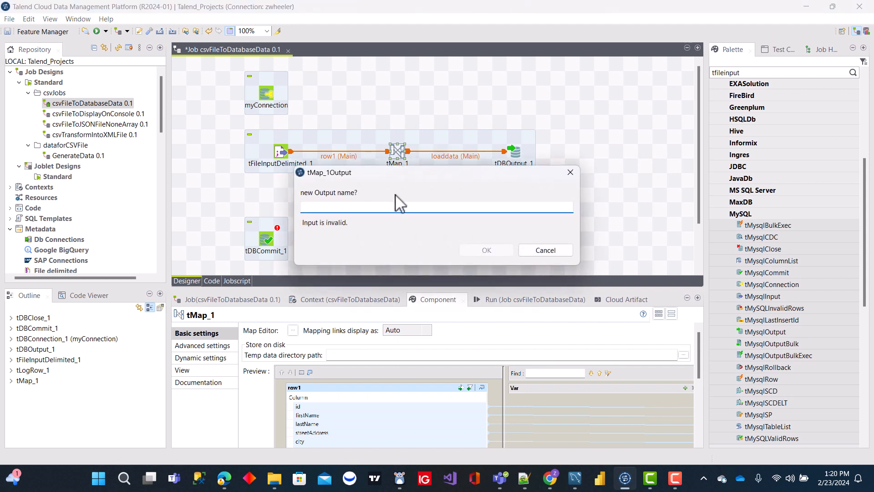
text(tocons)
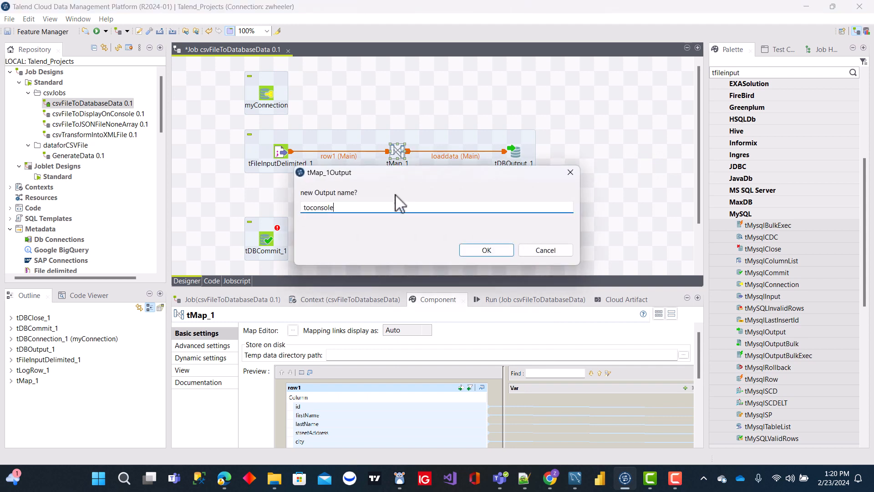
text(ole)
click(490, 250)
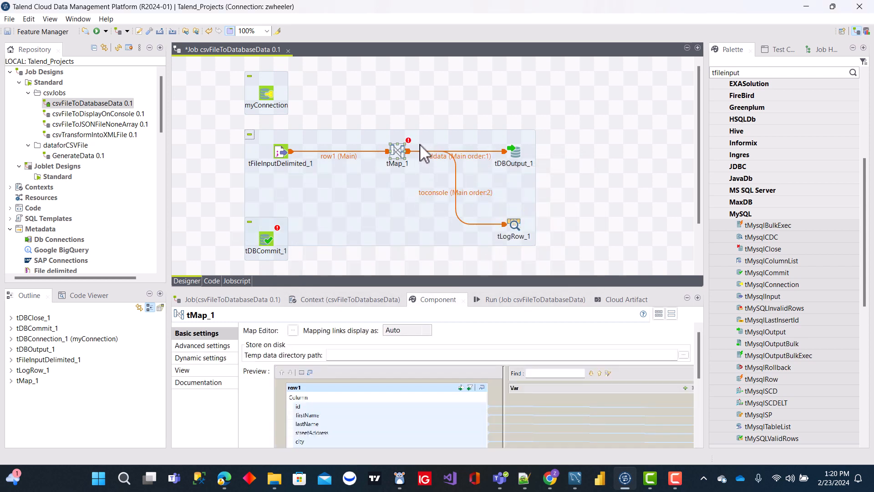
click(521, 230)
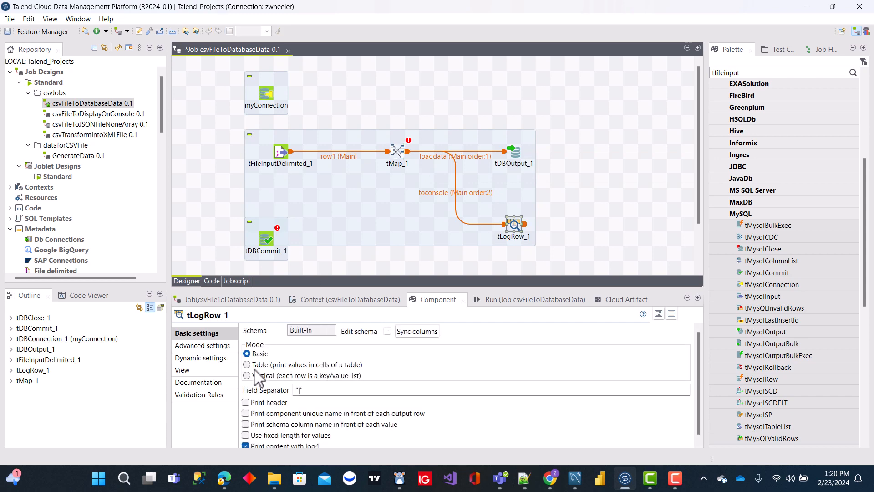
click(247, 365)
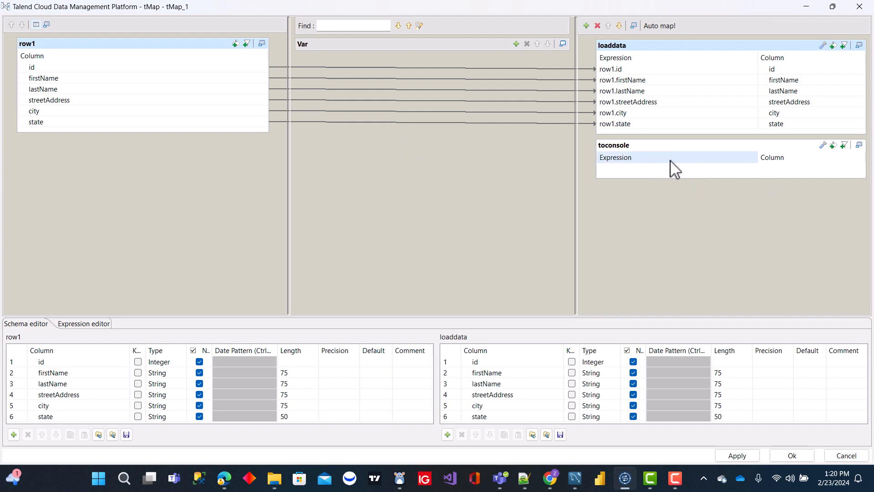
Map all six row1 columns, from id to state, to the toconsole output in tMap and propagate the changes.
click(45, 68)
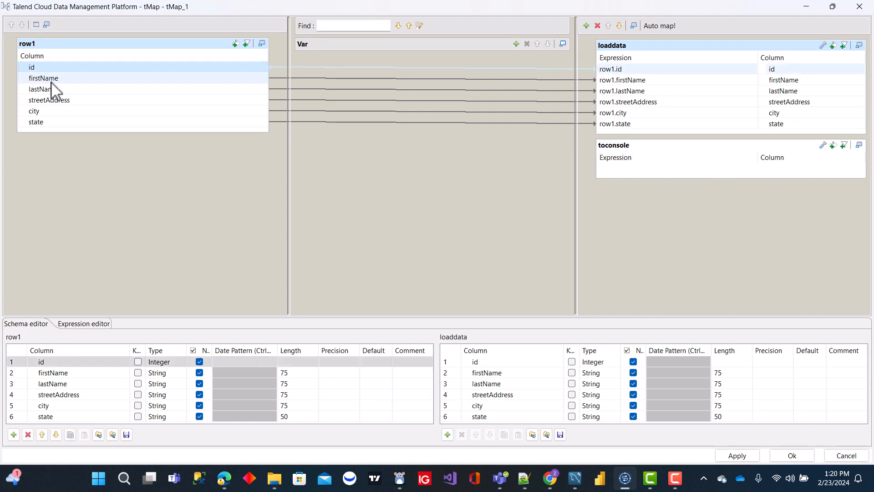
shift+click(36, 122)
drag(50, 65, 673, 167)
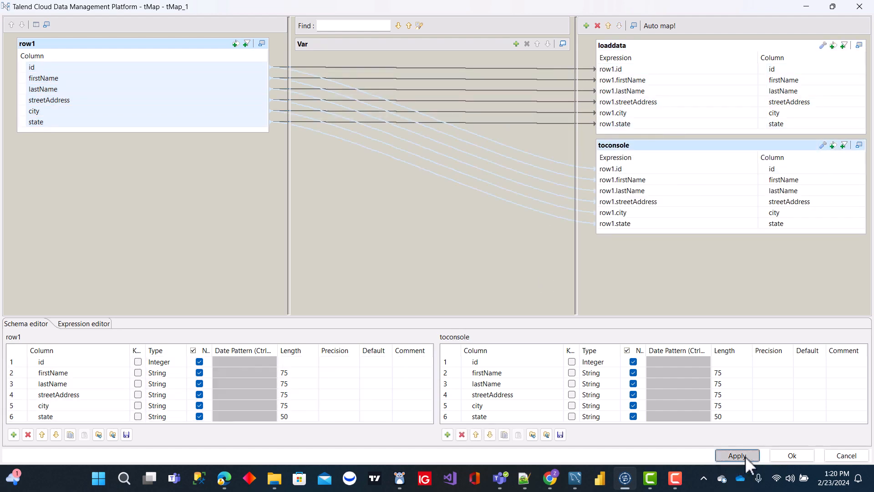
click(786, 452)
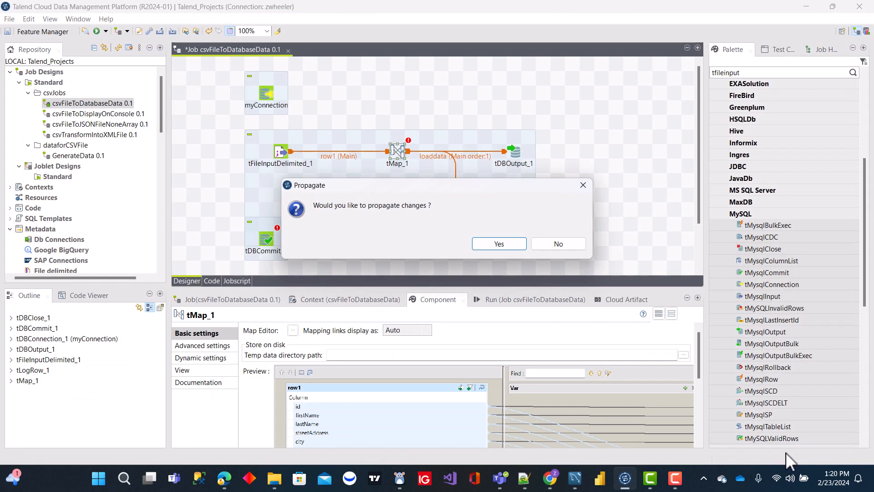
click(499, 248)
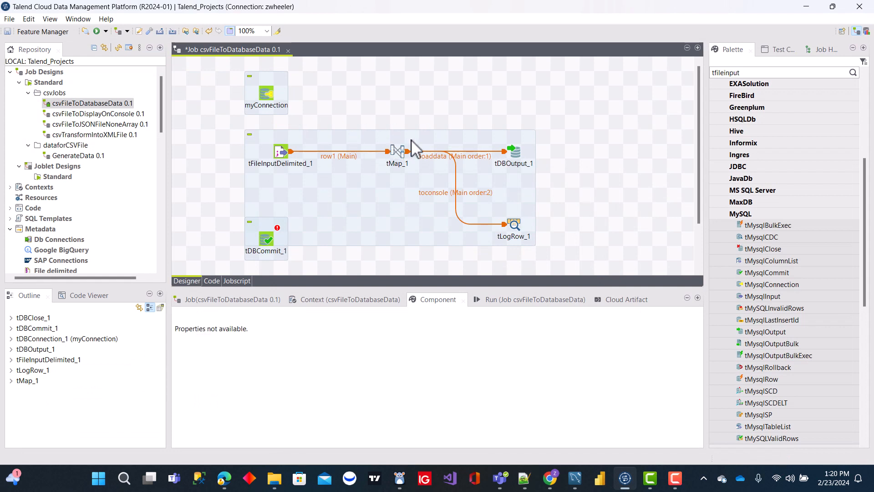
Move tLogRow up closer to tDBOutput and shift tDBCommit slightly down, clear of the main subjob.
drag(514, 225, 515, 196)
click(289, 239)
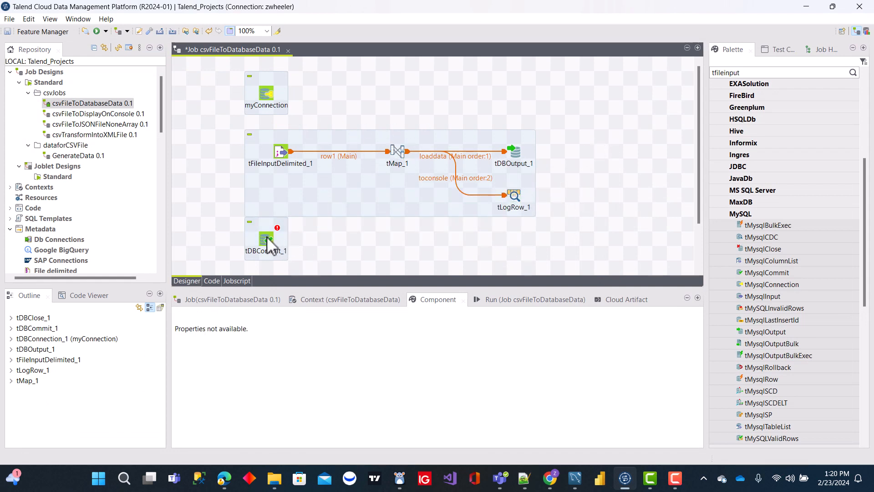
drag(267, 237, 269, 259)
click(308, 238)
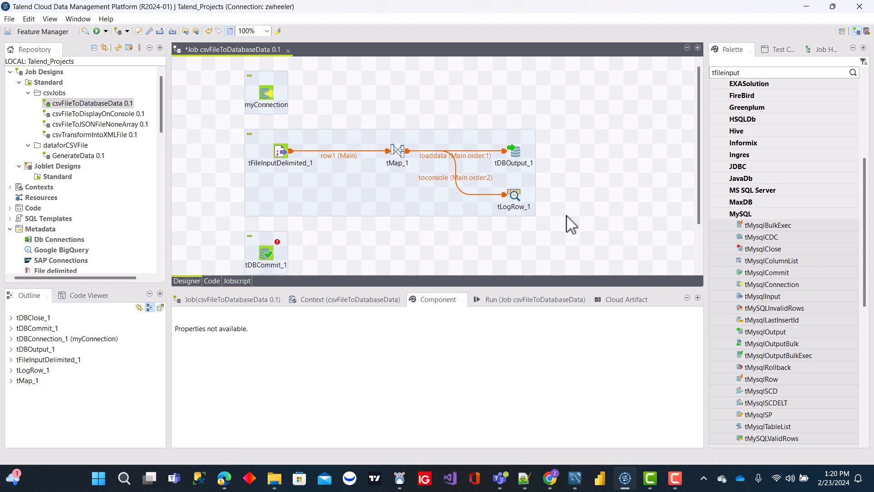
scroll(572, 224, down, 3)
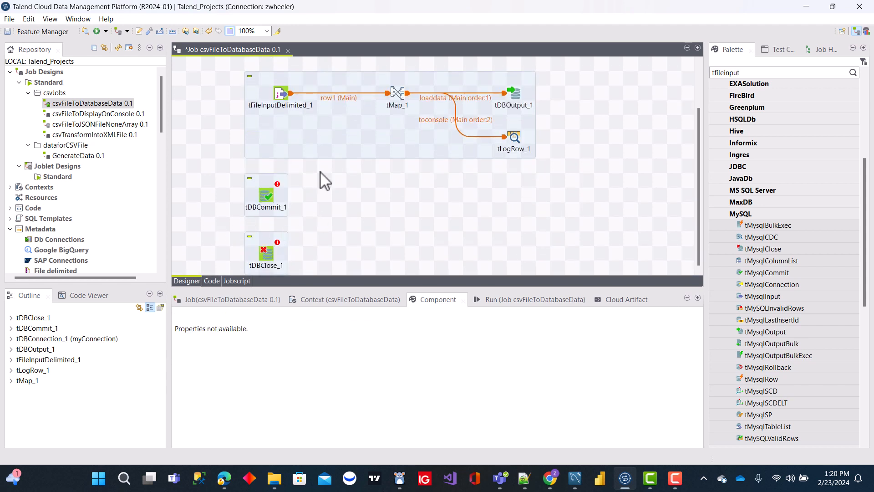
right_click(284, 100)
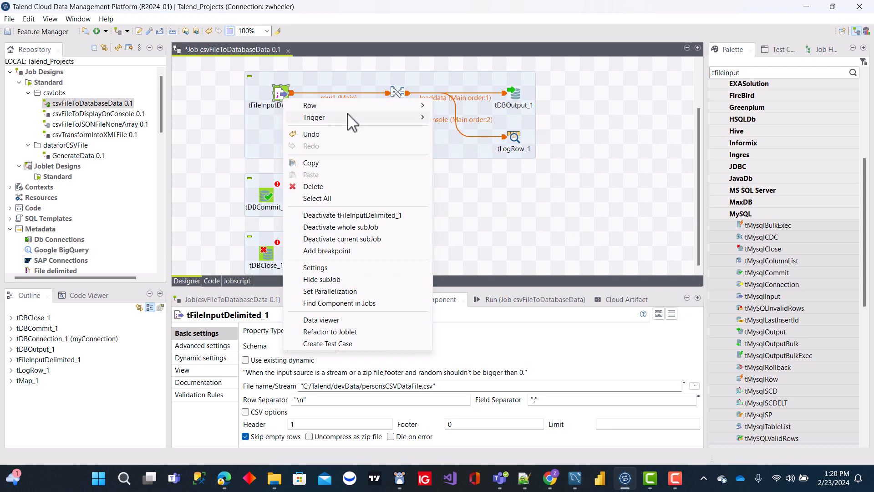
mouse_move(351, 117)
click(455, 119)
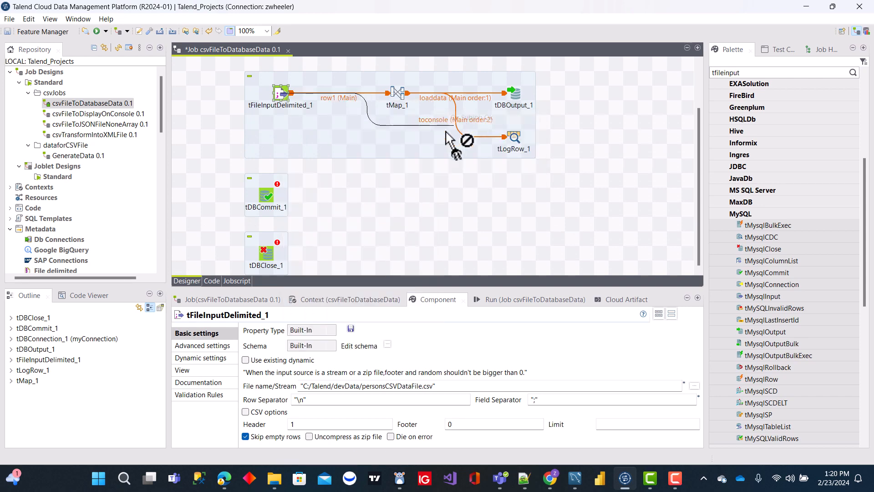
click(276, 197)
click(315, 191)
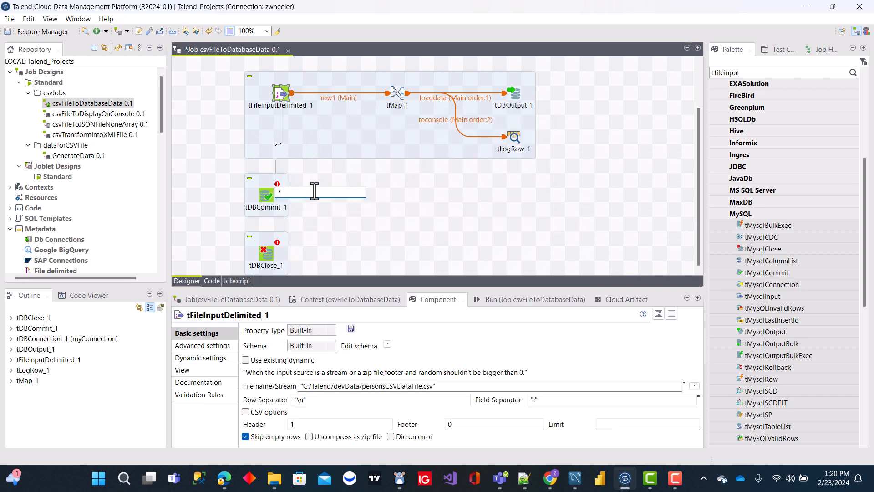
click(326, 178)
Link tFileInputDelimited to tDBCommit with an On Subjob Ok trigger.
right_click(280, 91)
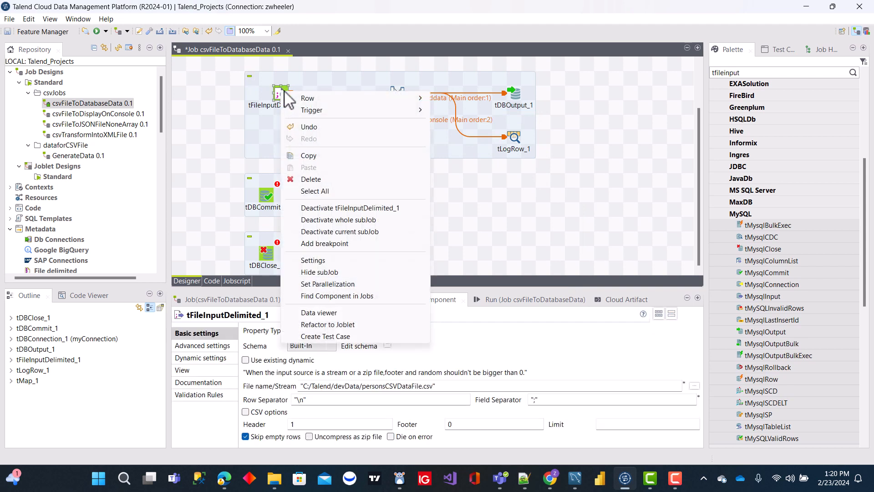
mouse_move(318, 114)
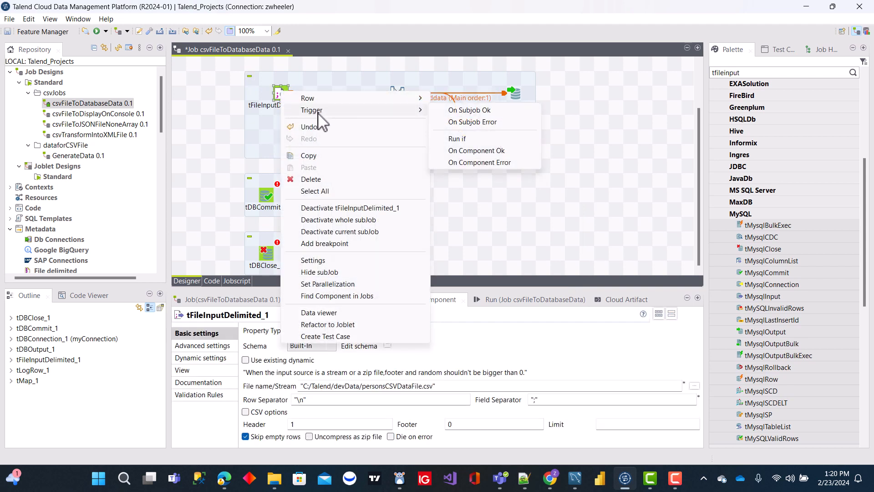
click(456, 110)
click(268, 200)
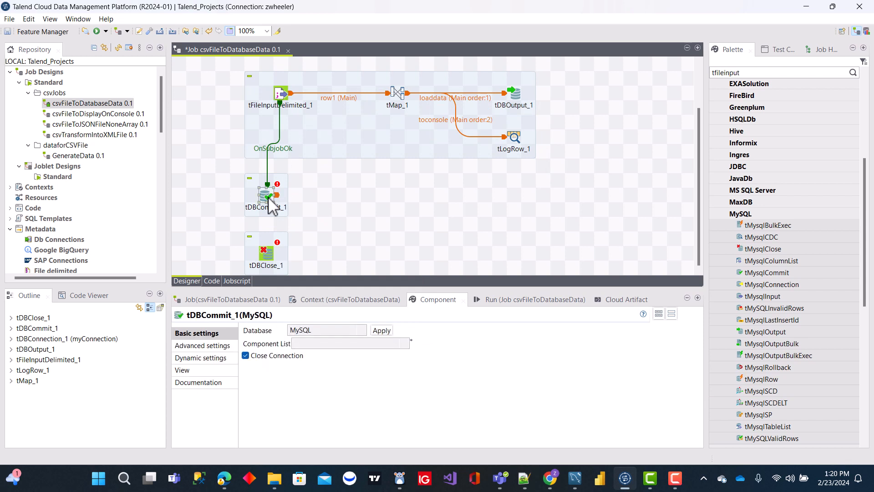
Set the tDBCommit component's connection to tDBConnection_1 - myConnection.
click(406, 344)
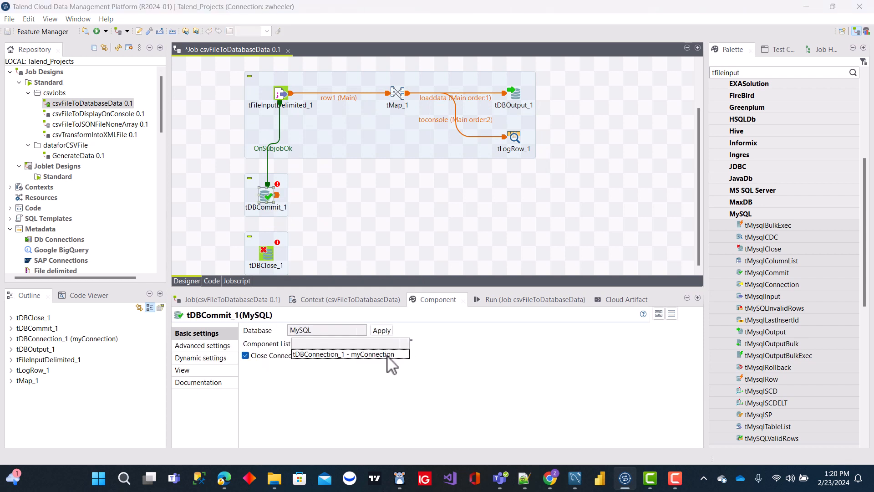
click(387, 356)
click(318, 240)
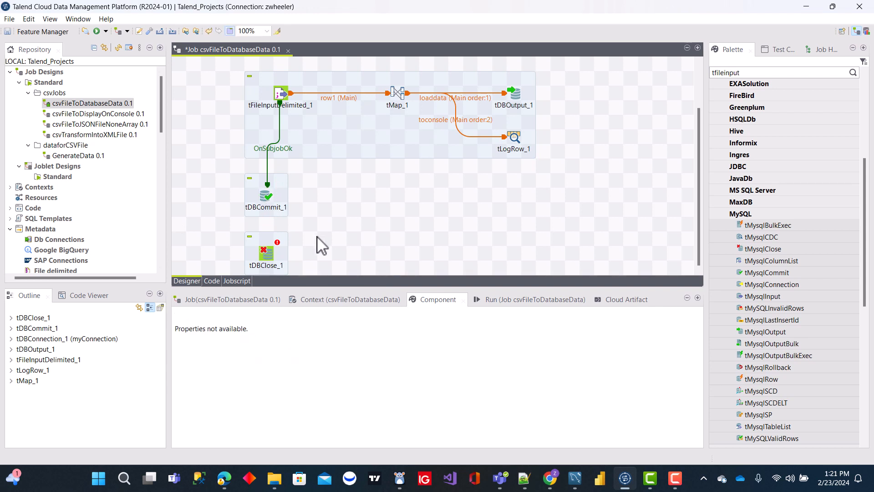
Link tDBCommit to tDBClose with an On Subjob Ok trigger.
right_click(268, 205)
mouse_move(314, 217)
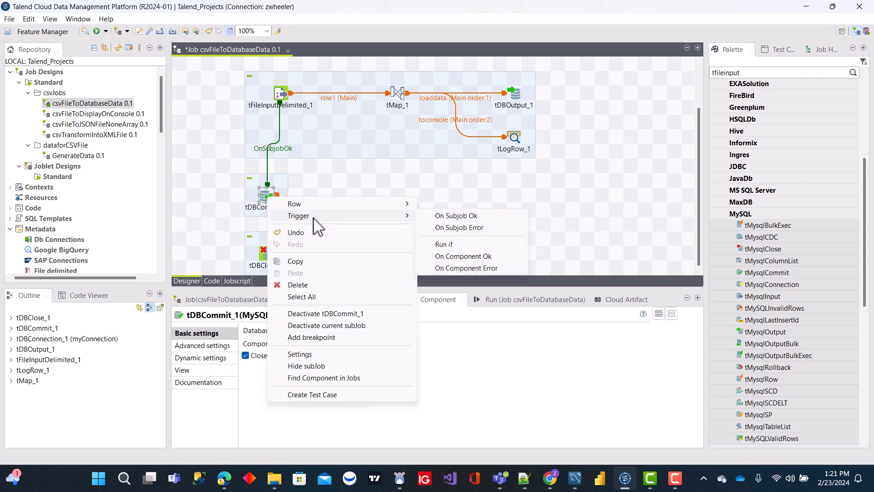
click(460, 216)
click(270, 255)
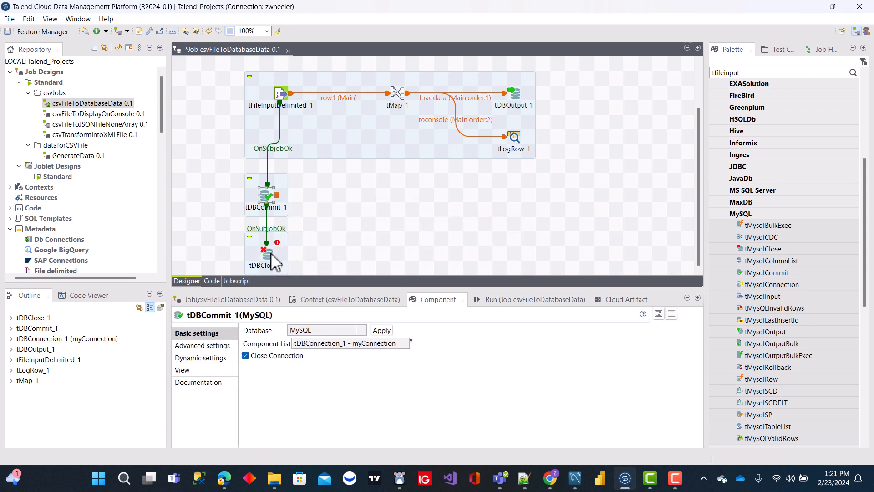
Set the tDBClose component's connection to tDBConnection_1 - myConnection.
click(274, 259)
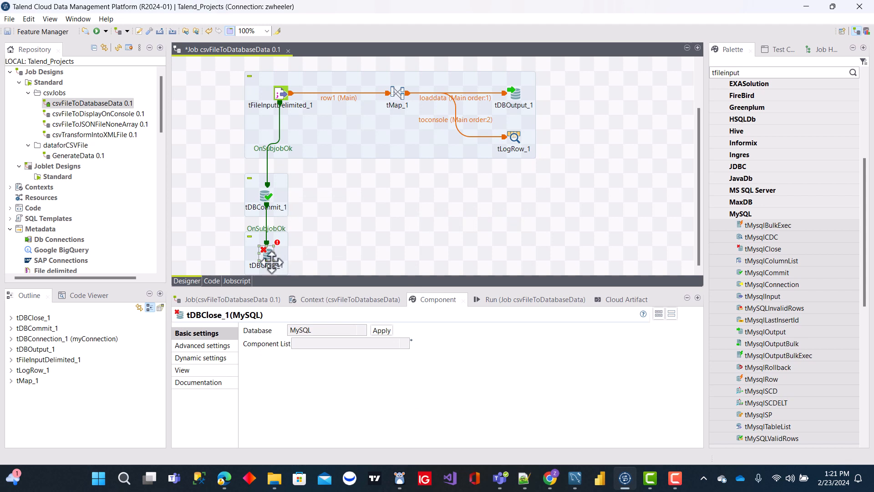
click(405, 345)
click(373, 354)
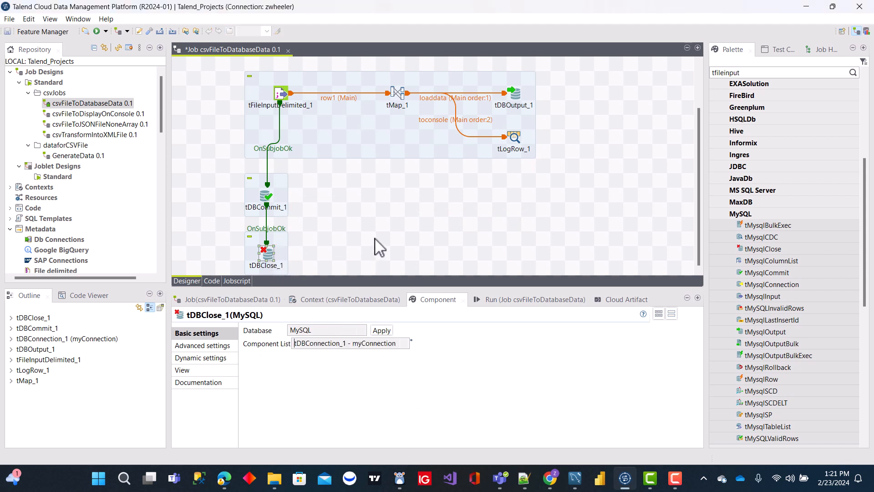
click(334, 240)
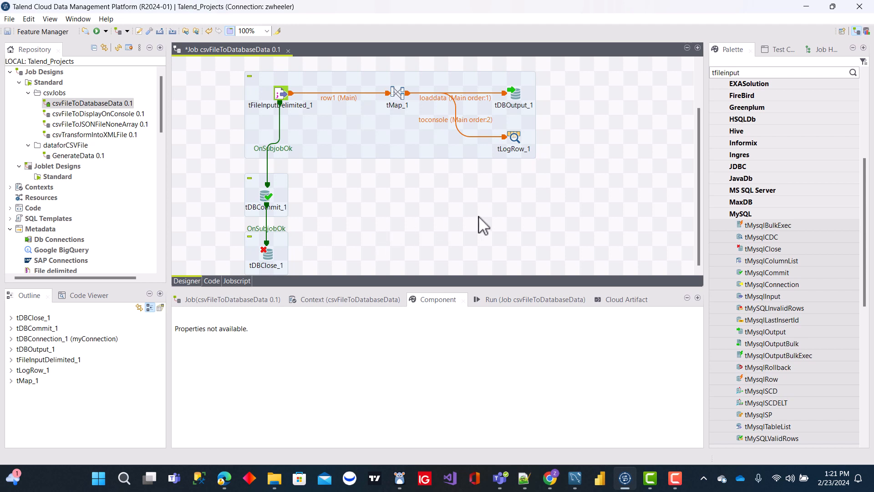
Show a title on the main data-loading subjob and set it to "load data from csv file to mysql db".
scroll(590, 168, up, 3)
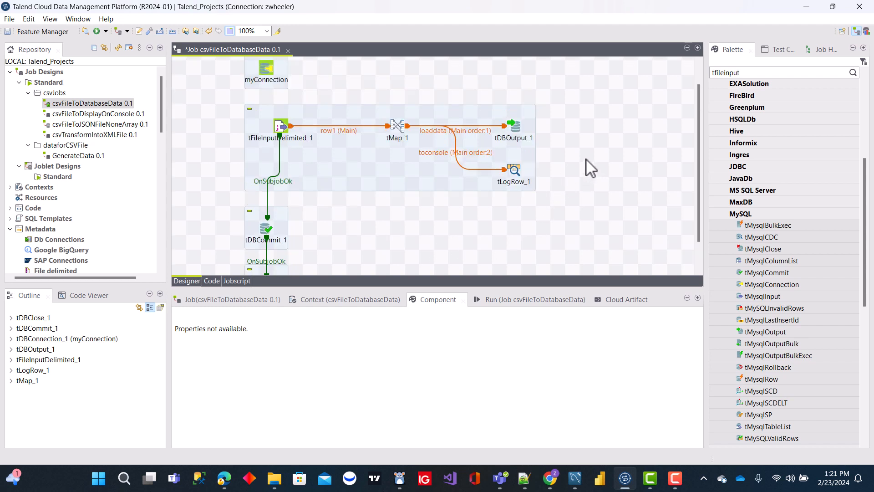
click(377, 111)
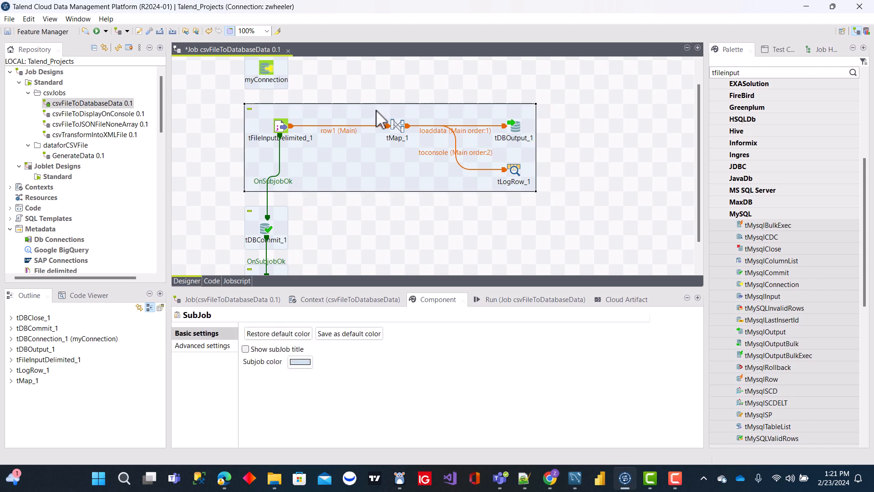
click(246, 349)
click(305, 363)
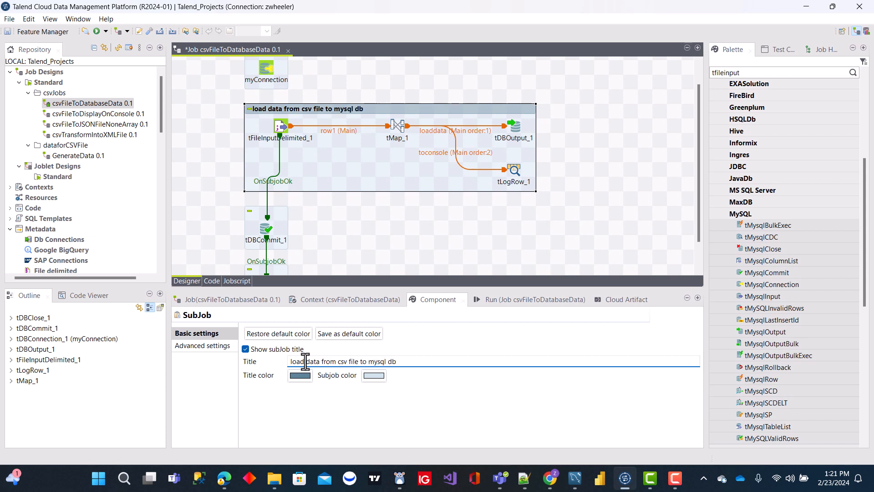
click(471, 224)
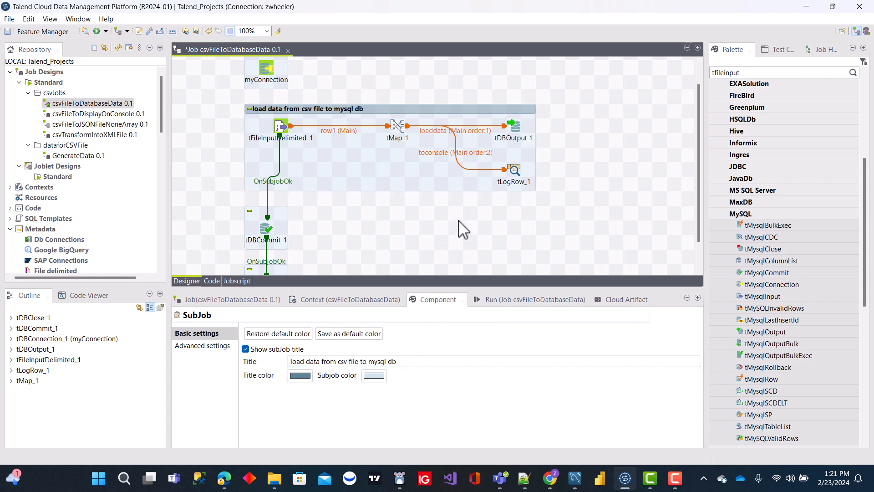
Review the table, action and connection settings of tDBOutput and the commit and close components linked below.
click(515, 132)
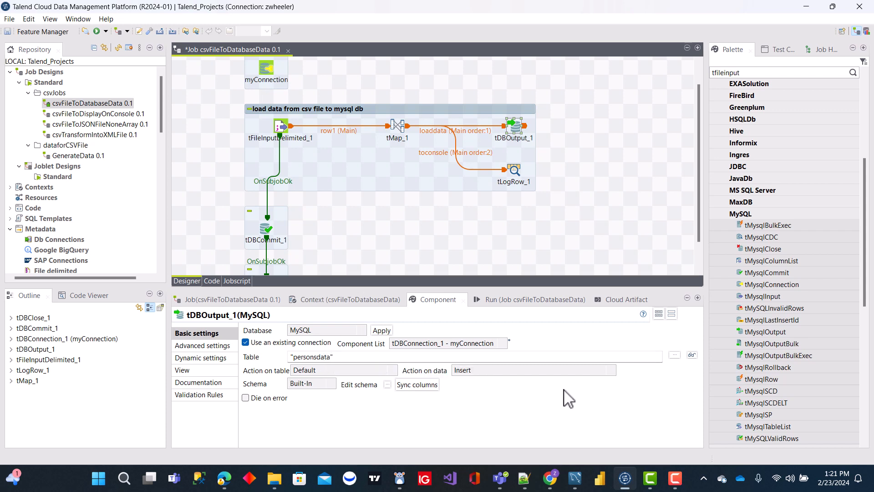
click(520, 133)
scroll(383, 231, down, 2)
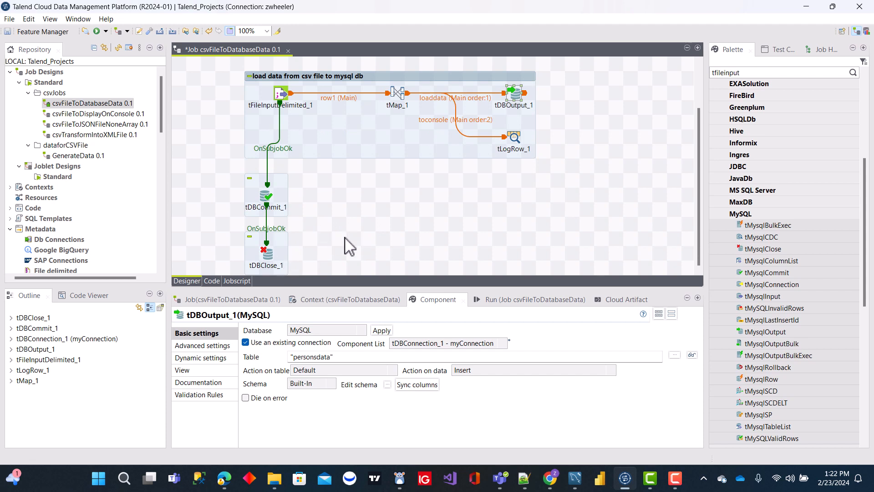
click(373, 208)
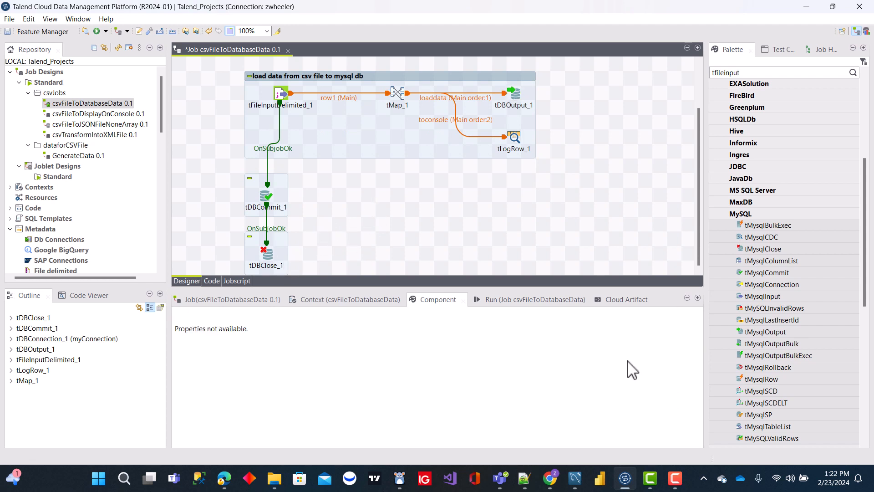
Run the csvFileToDatabaseData job and view the beginning of its logged output.
click(524, 301)
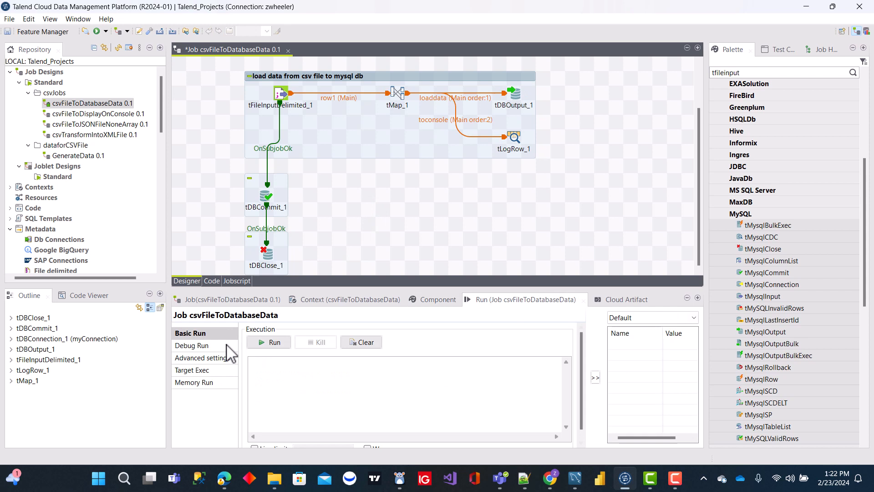
click(273, 342)
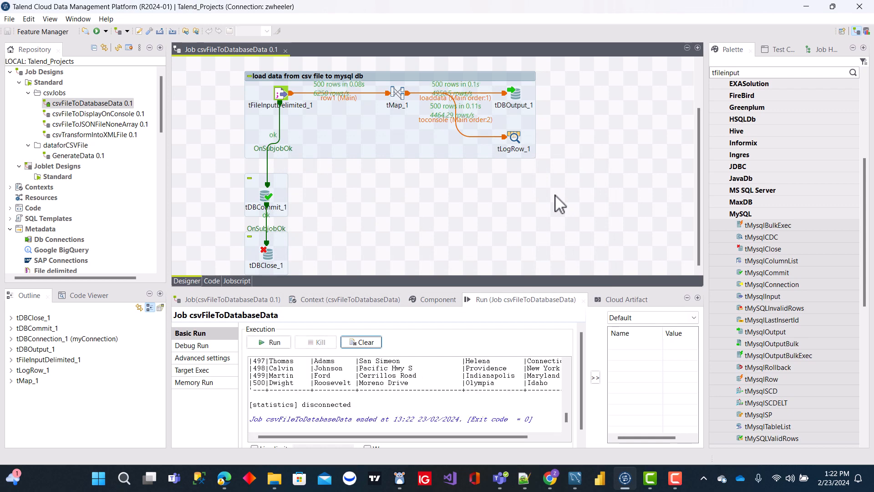
drag(569, 419, 567, 360)
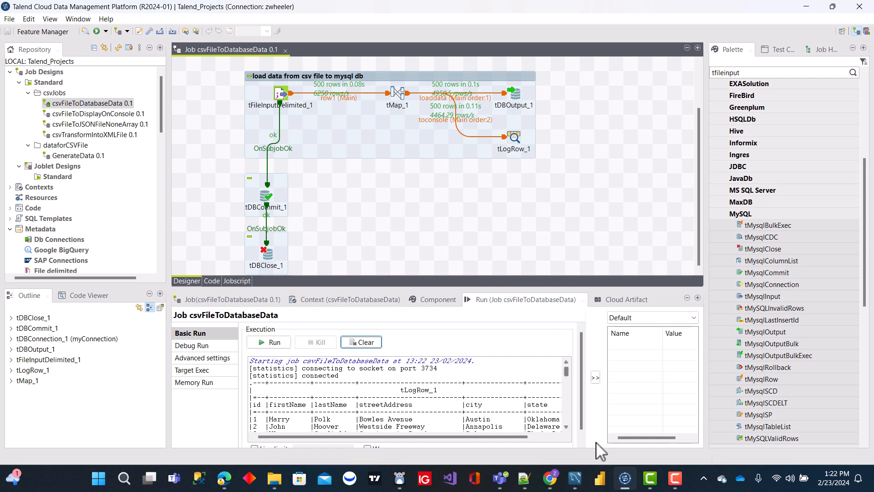
Switch to MySQL Workbench, run the SELECT query on talendtest.personsdata to check the loaded rows, and return to Talend.
click(575, 480)
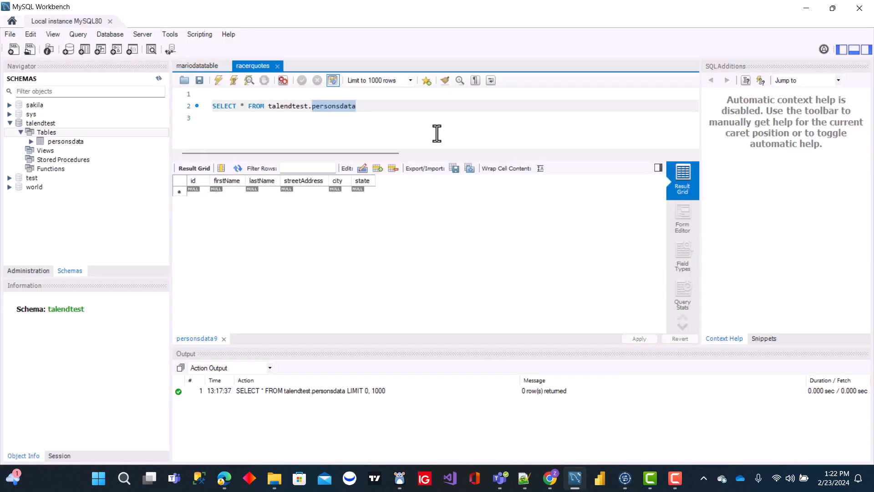
drag(391, 107, 210, 106)
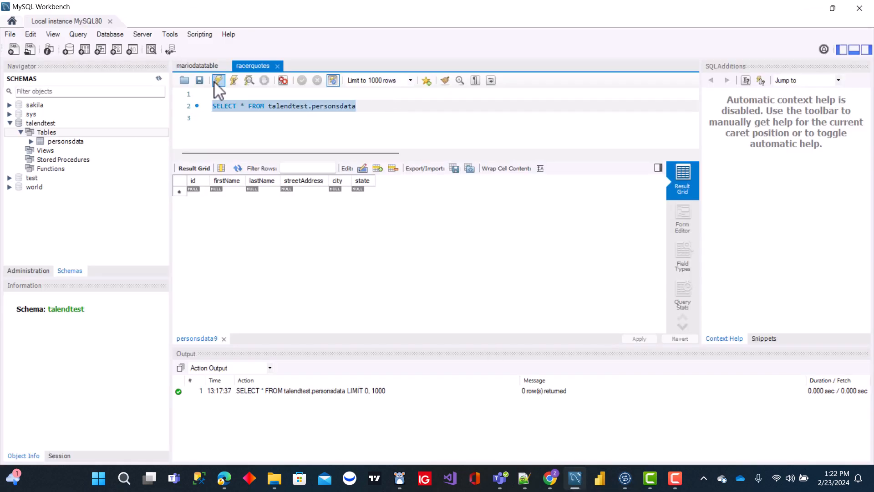
click(218, 81)
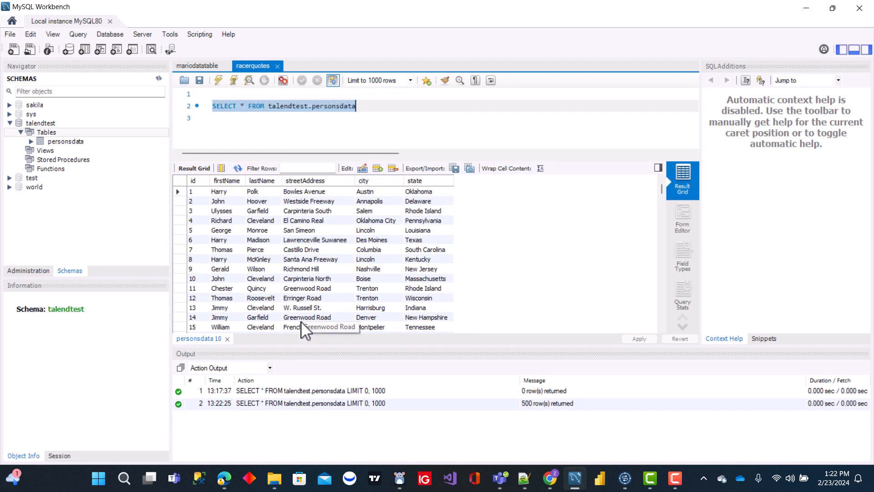
click(807, 8)
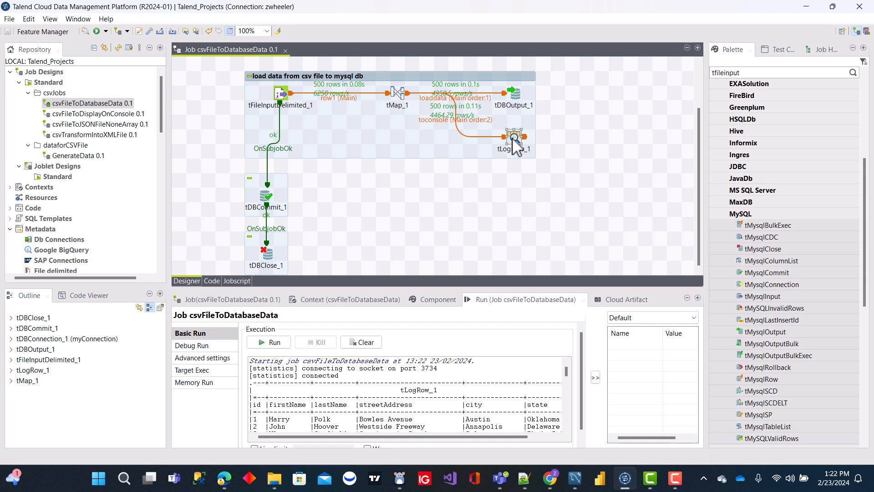
In tMap_1, set the firstName expression of the loaddata output to row1.firstName.toUpperCase().
double_click(399, 90)
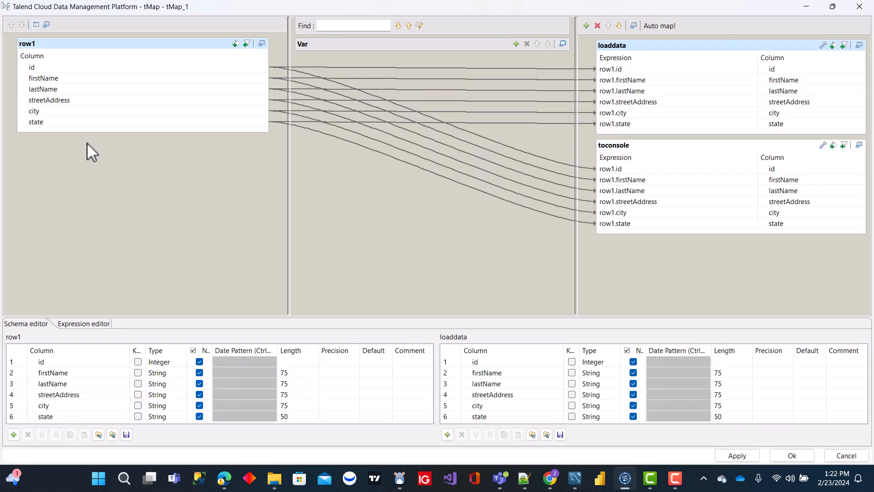
click(683, 81)
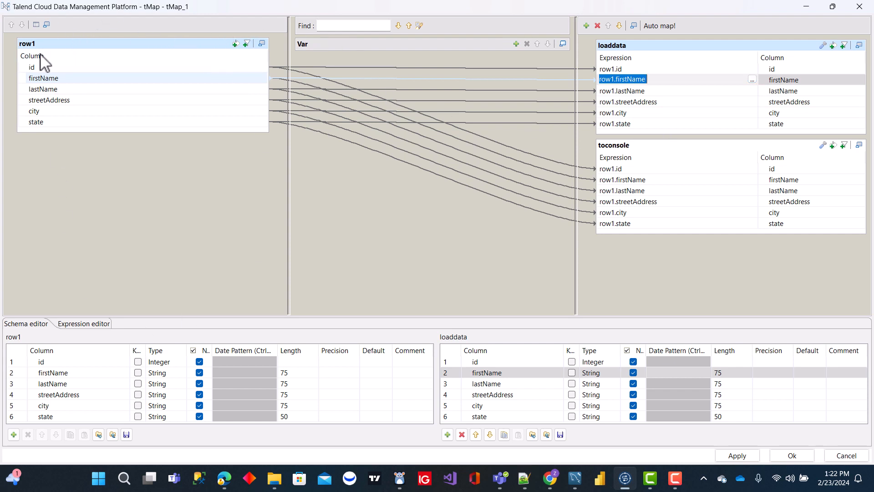
click(754, 81)
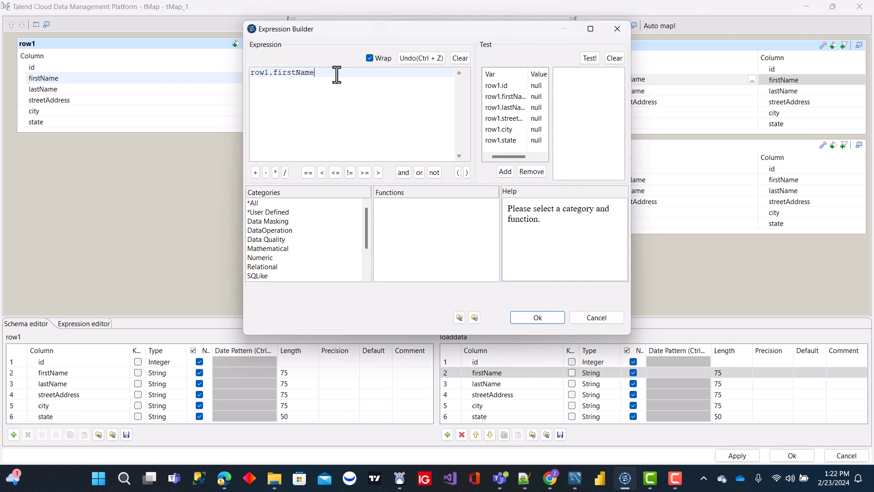
text(.to)
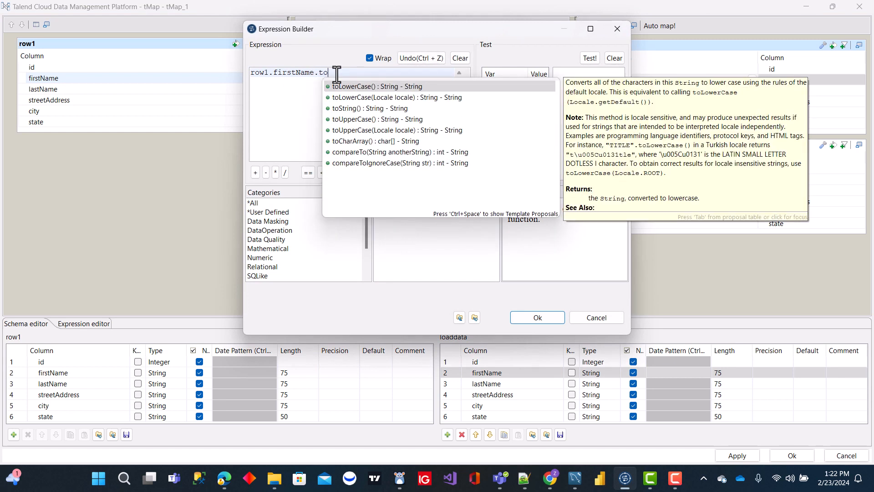
double_click(381, 120)
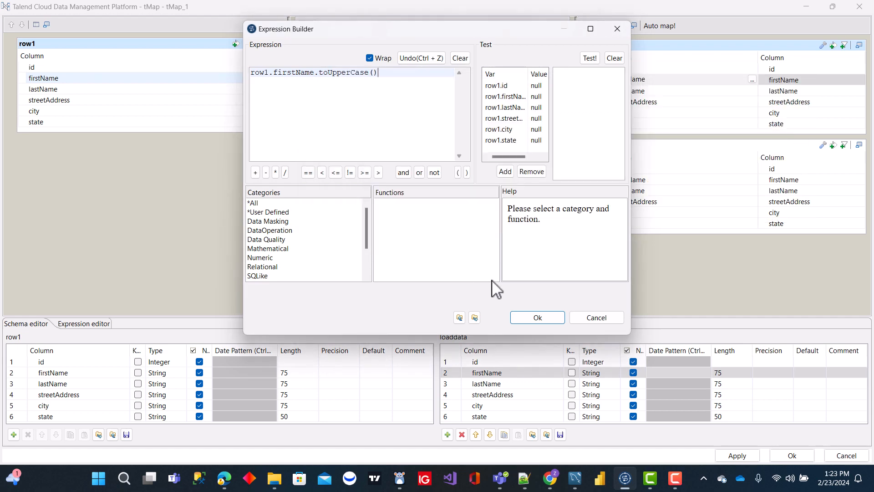
click(536, 318)
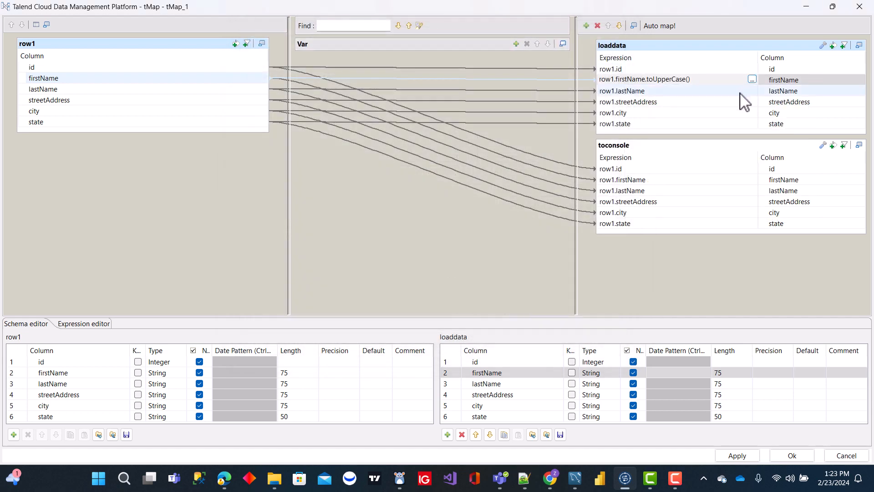
Set the lastName expression of the loaddata output to StringHandling.DOWNCASE(row1.lastName).
click(756, 94)
click(753, 90)
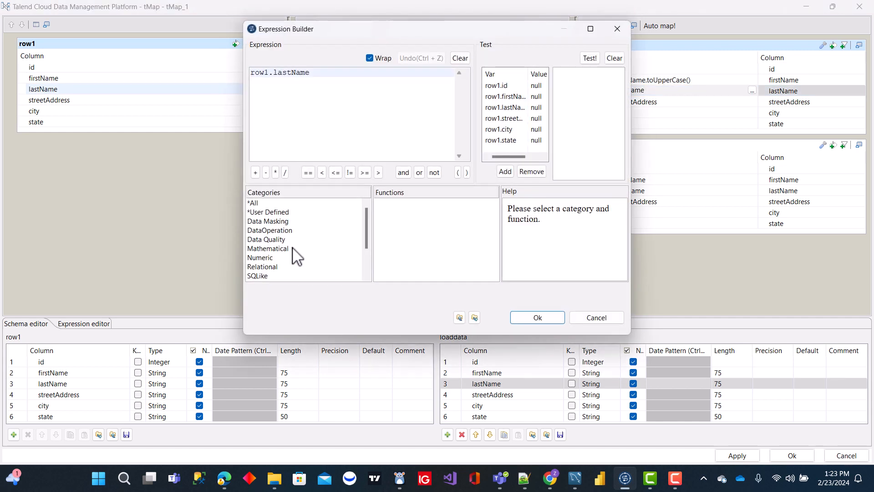
drag(367, 228, 367, 273)
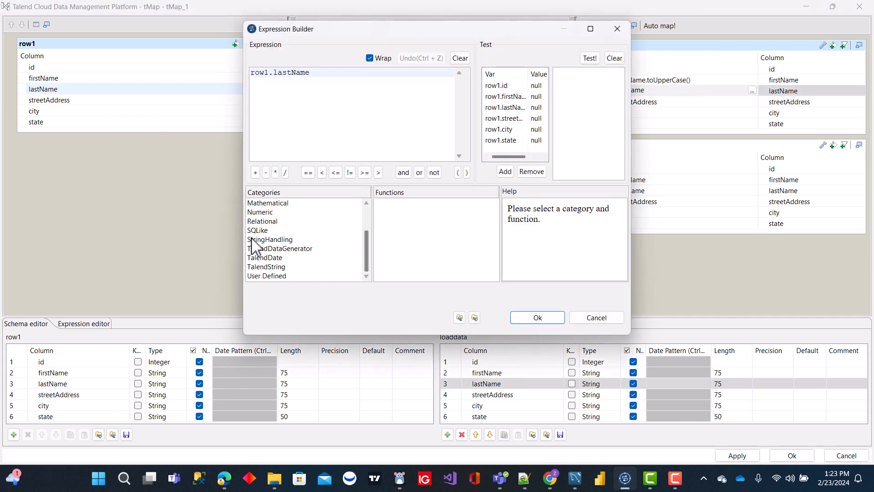
click(267, 239)
click(395, 231)
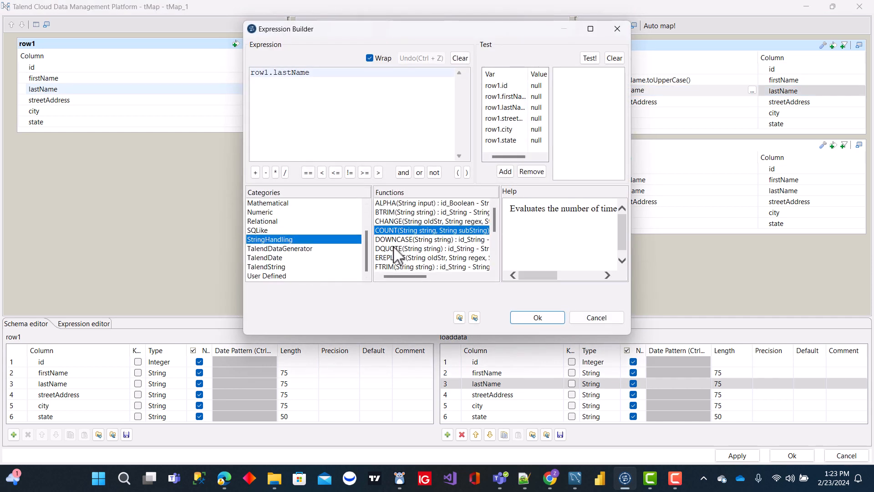
double_click(420, 239)
drag(356, 82, 290, 93)
key(BackSpace)
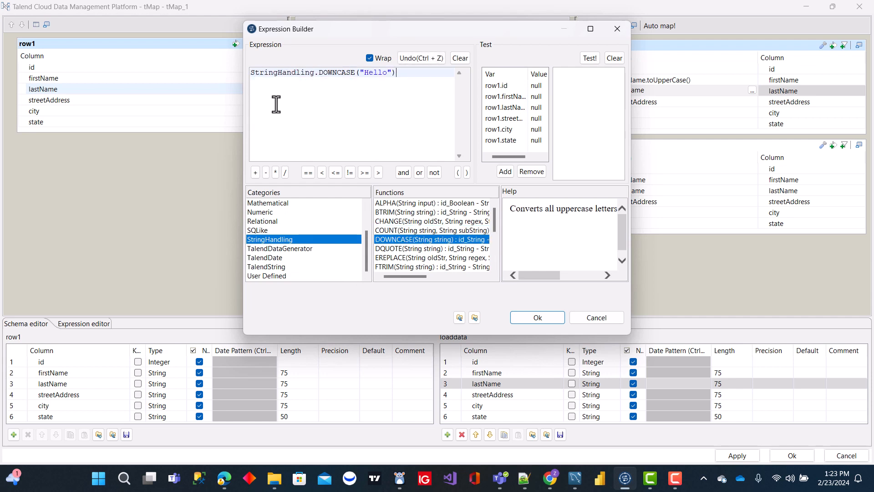
drag(392, 74, 361, 77)
click(533, 320)
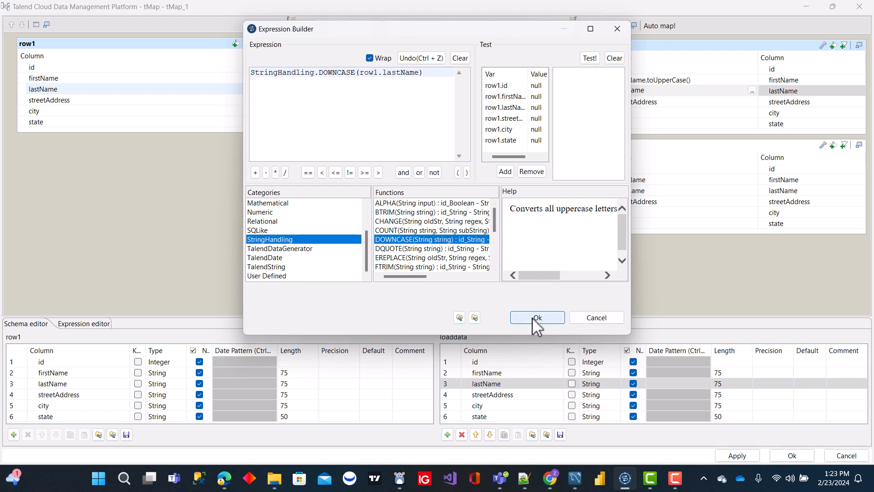
Set the firstName expression of the toconsole output to row1.firstName.toLowerCase().
click(751, 179)
click(752, 179)
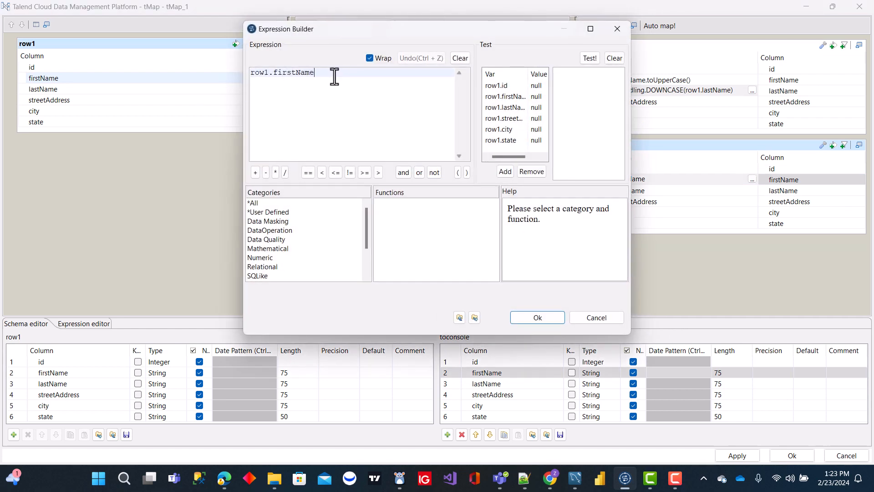
text(.to)
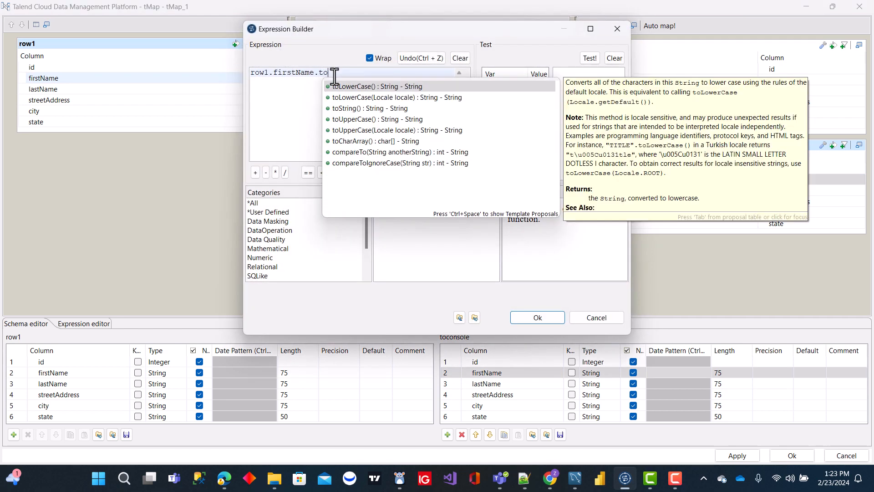
double_click(351, 86)
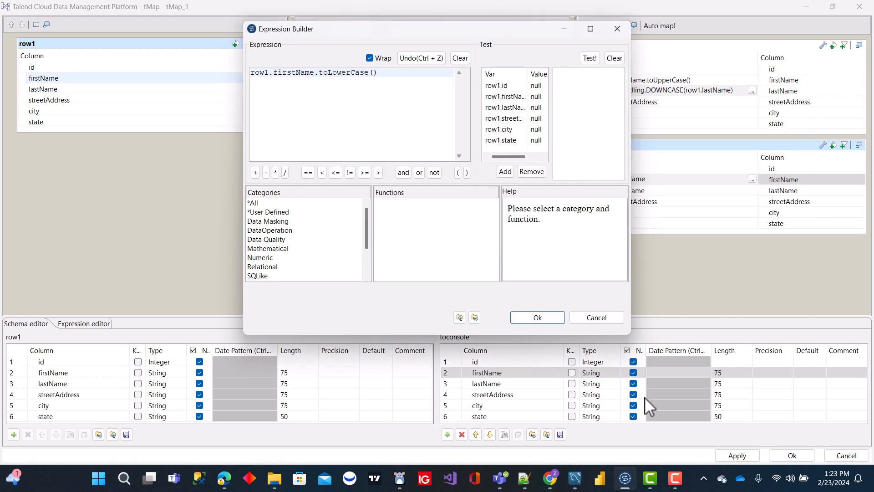
click(548, 318)
Insert the StringHandling UPCASE function into the lastName expression of the toconsole output.
click(751, 194)
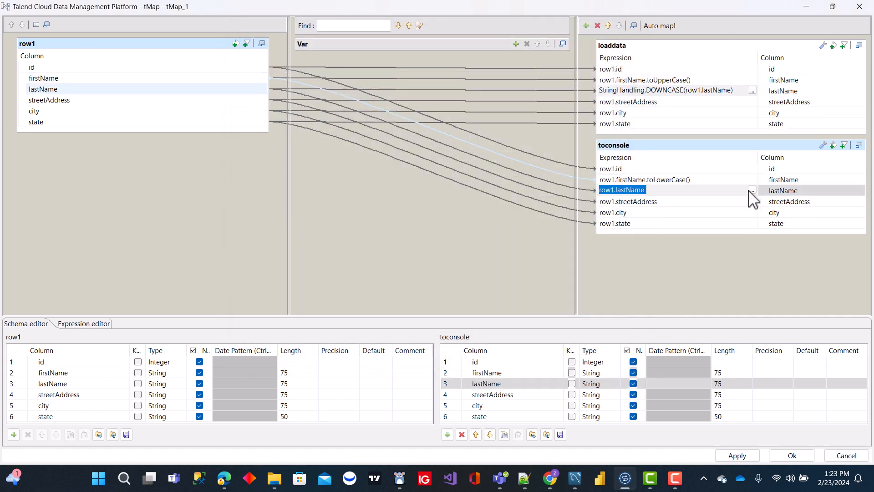
click(752, 190)
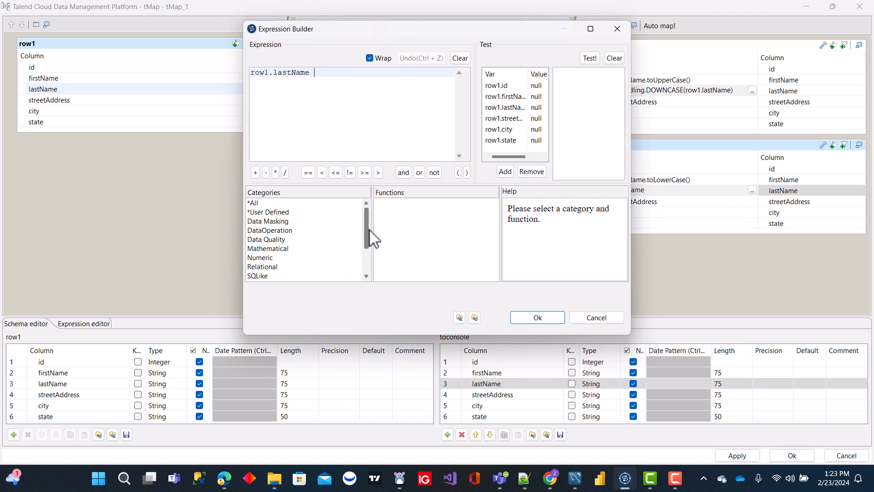
scroll(370, 231, down, 2)
click(267, 240)
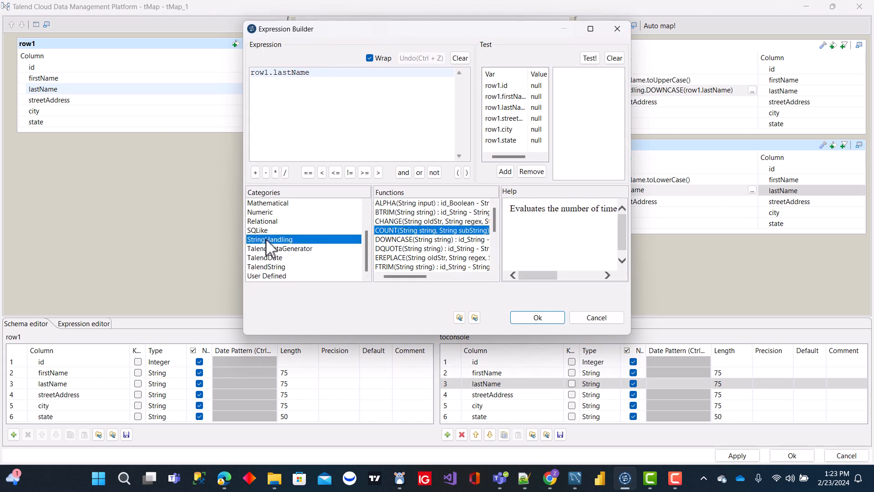
drag(496, 220, 497, 248)
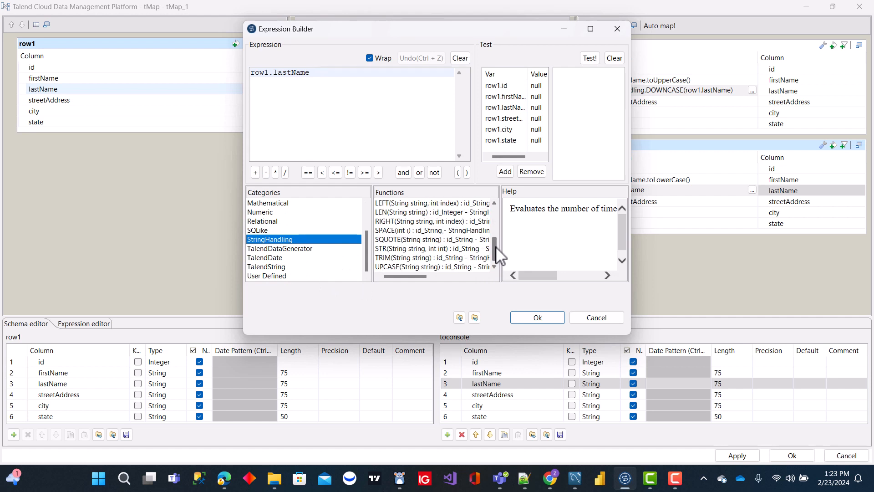
double_click(418, 266)
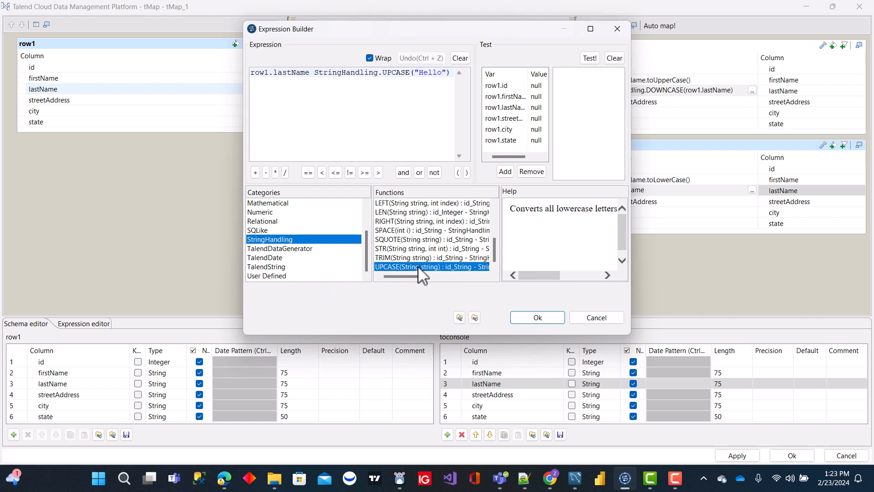
Reduce the toconsole lastName expression to StringHandling.UPCASE(row1.lastName), replacing the "Hello" sample argument, and accept the tMap mappings.
double_click(312, 74)
drag(293, 95, 196, 80)
double_click(309, 77)
click(215, 83)
click(312, 78)
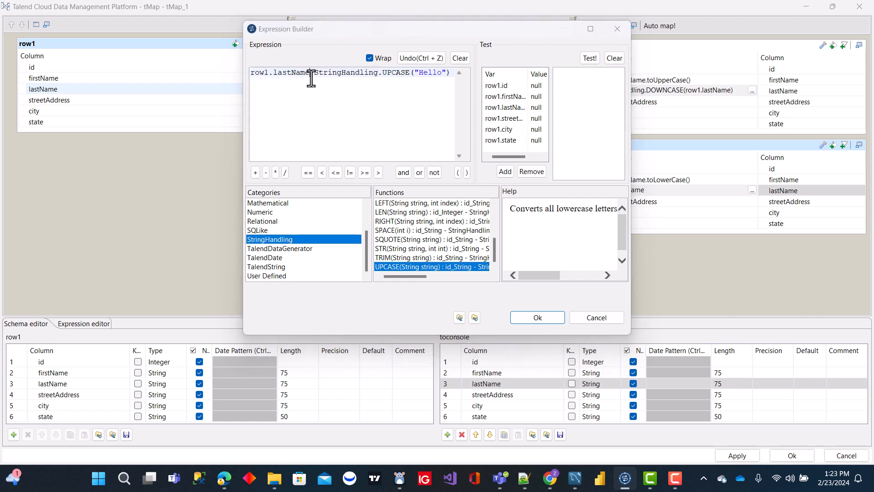
drag(312, 78, 241, 81)
key(ctrl+c)
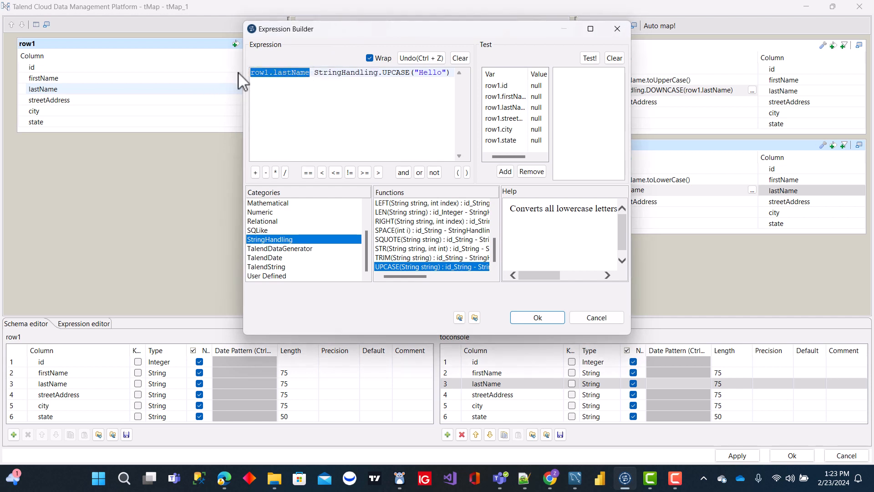
key(Delete)
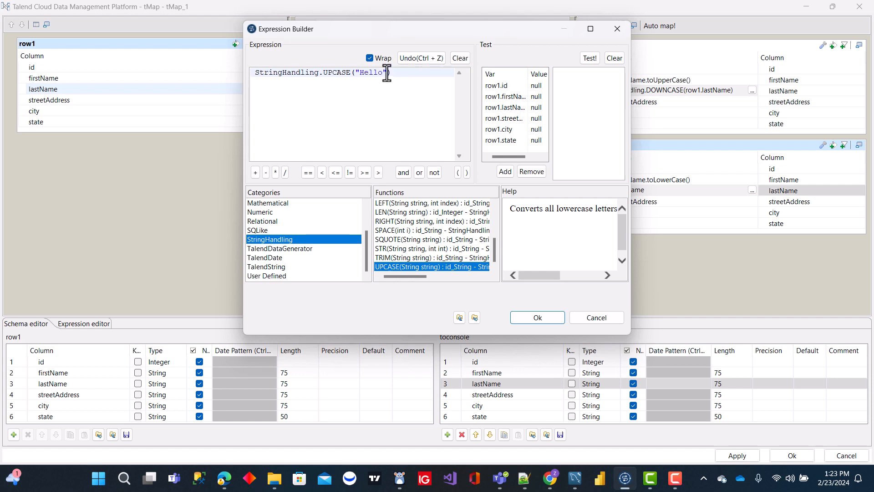
drag(386, 72, 354, 77)
key(ctrl+v)
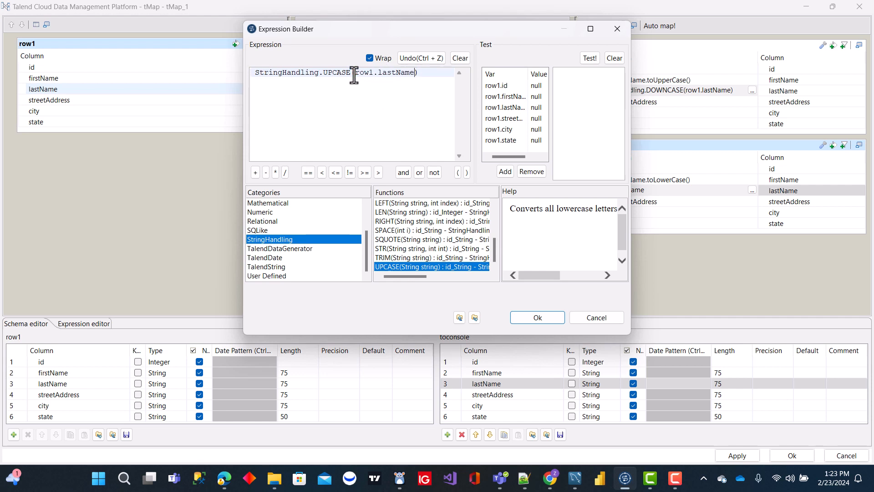
click(538, 319)
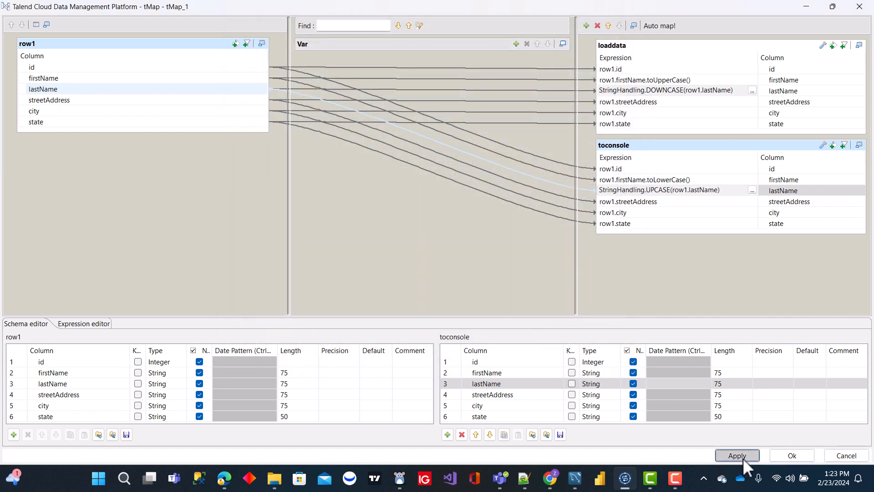
click(788, 456)
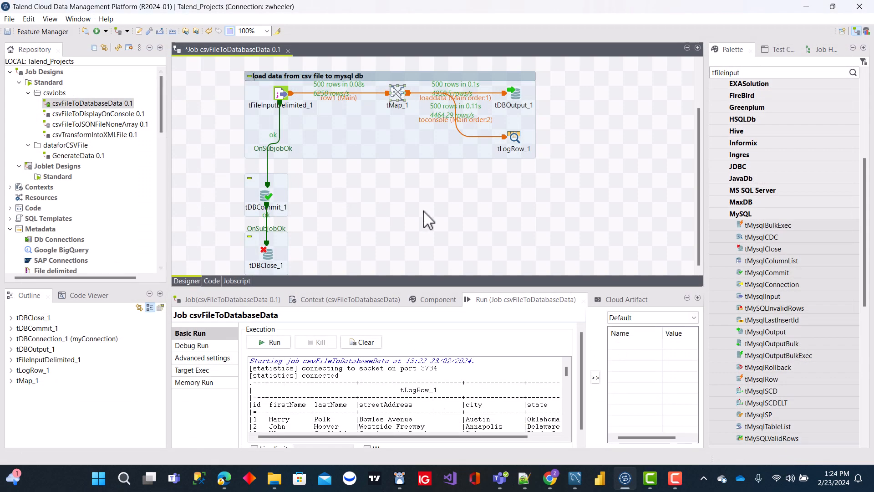
Clear the execution log and run the job again with the changed mappings.
click(361, 342)
click(273, 342)
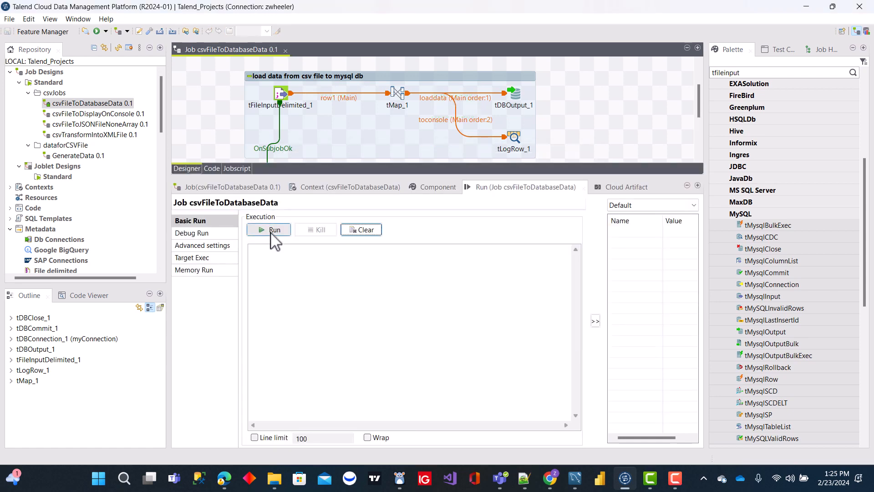
click(271, 232)
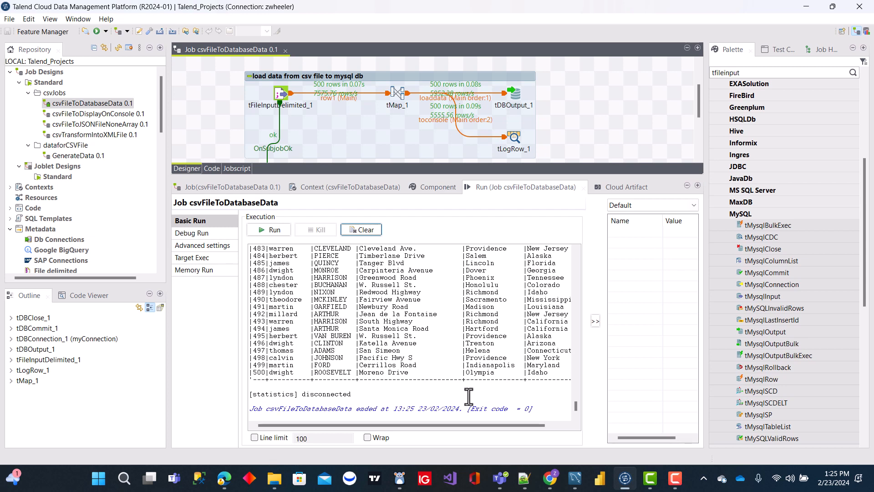
Switch to MySQL Workbench and rerun SELECT * FROM talendtest.personsdata to check the case of the loaded first and last names.
click(575, 478)
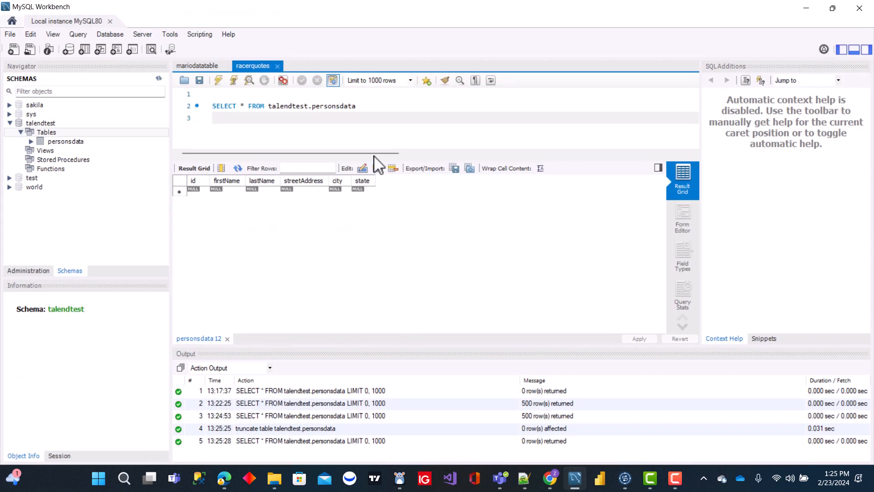
drag(360, 105, 197, 94)
click(219, 80)
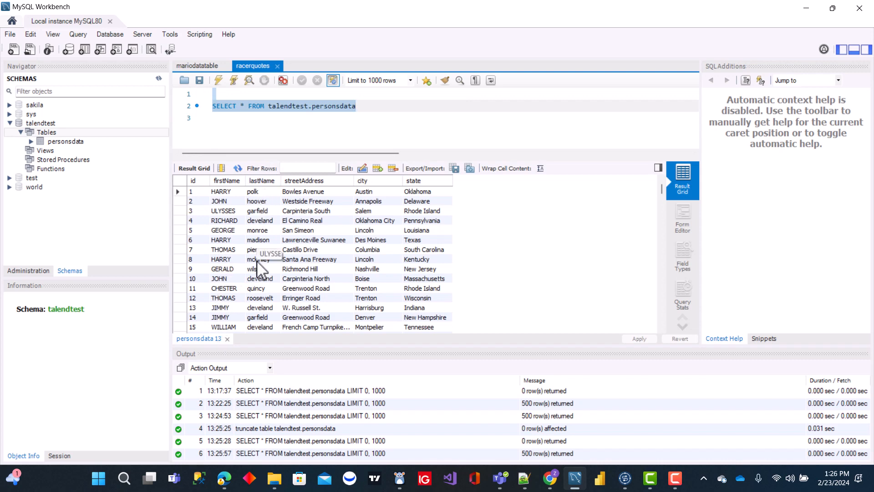
click(806, 8)
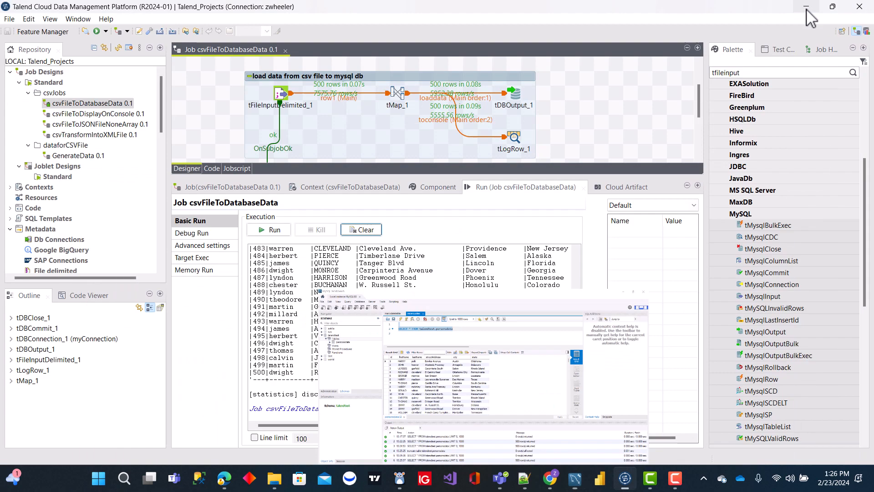
Back in Talend, review the firstName and lastName case expressions of the loaddata and toconsole outputs in tMap_1.
click(594, 173)
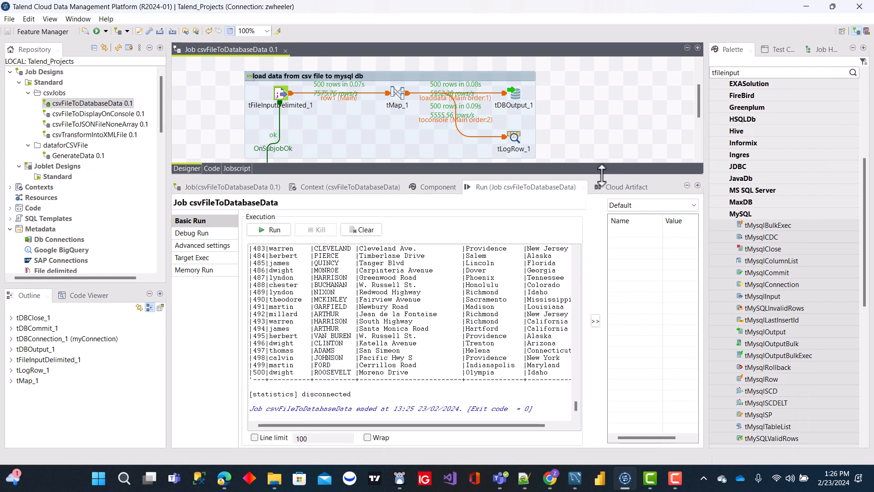
drag(604, 175, 603, 311)
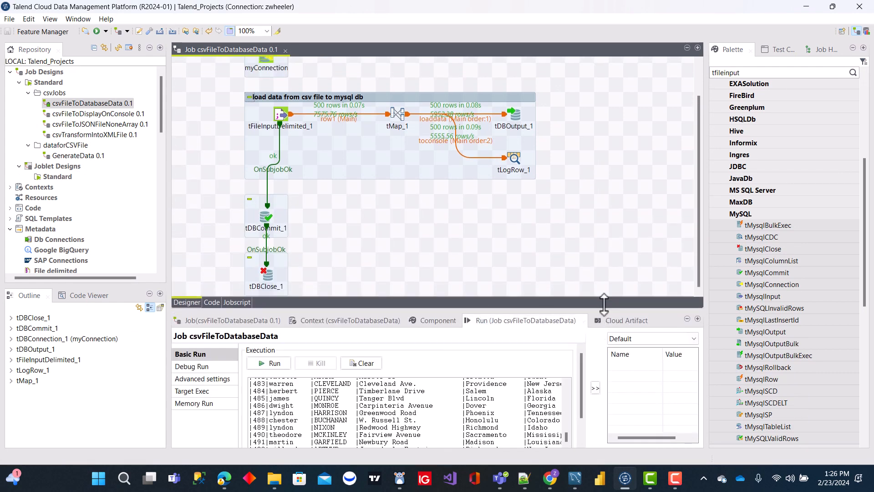
double_click(395, 113)
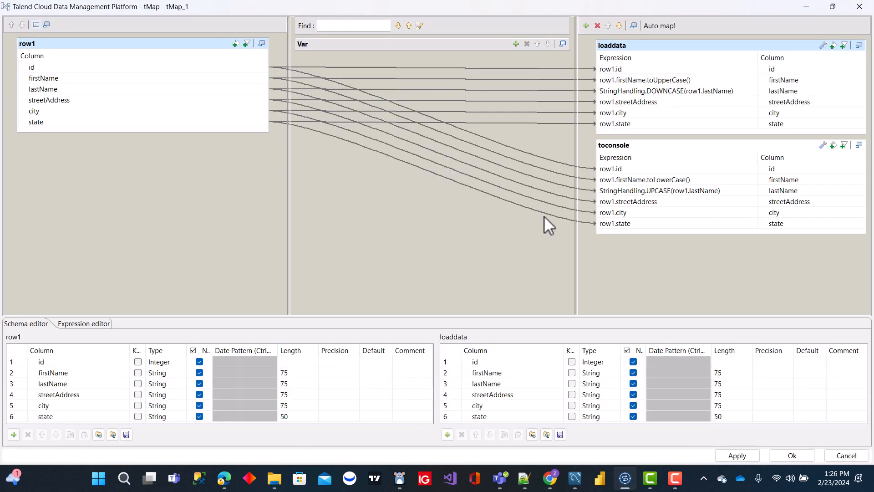
click(683, 90)
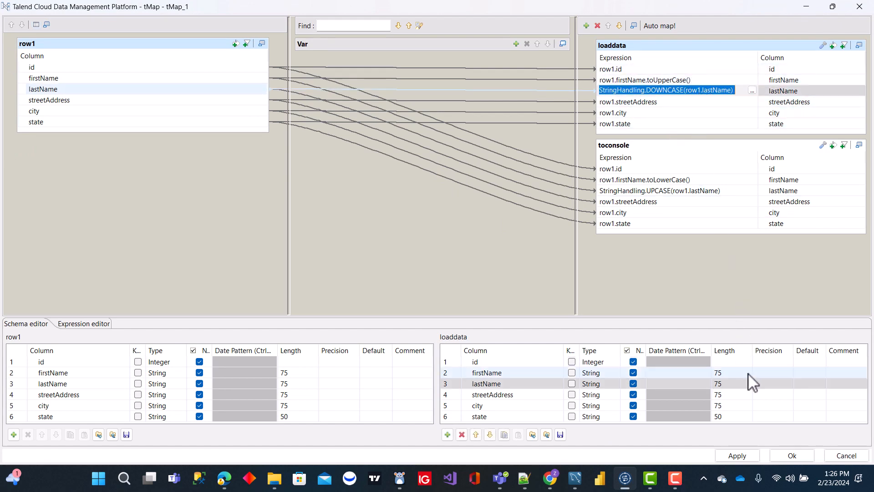
click(793, 456)
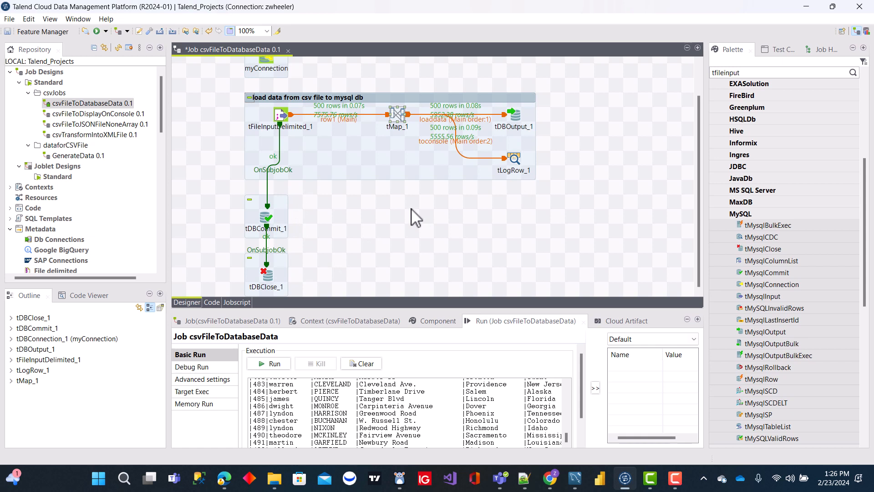
click(672, 484)
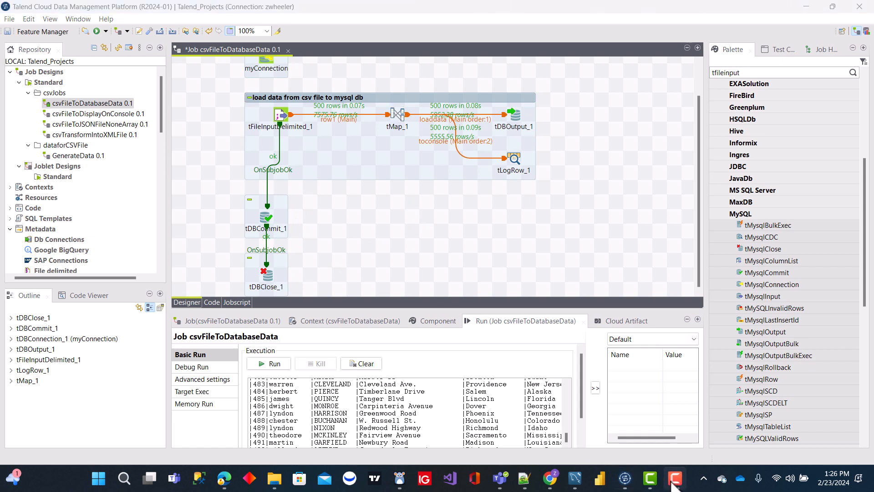